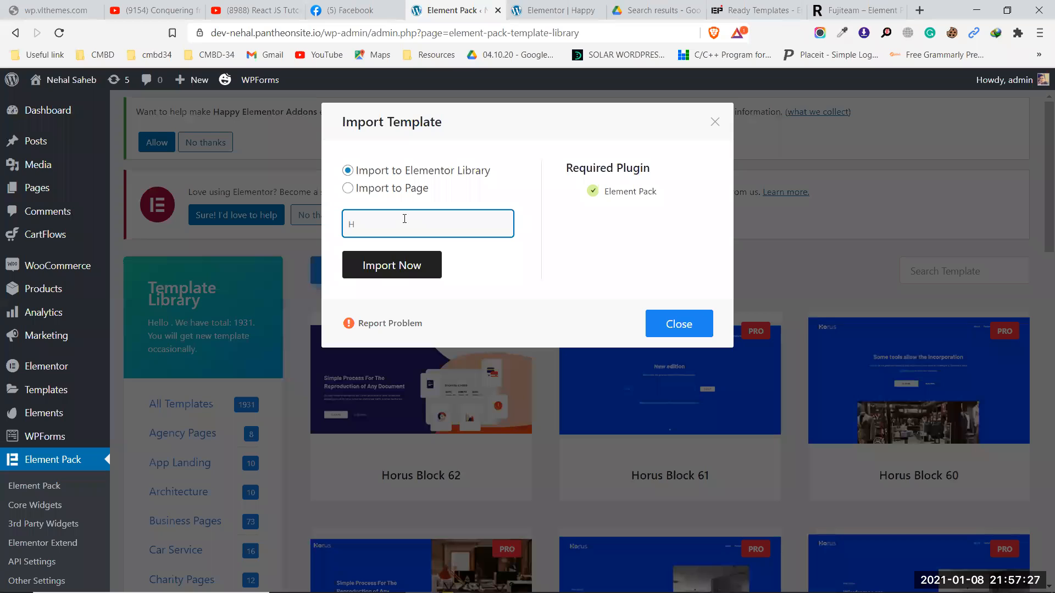
Step: Import Horus Block 62 under the name 'Hero section', then return to the Elementor editor tab
type("section")
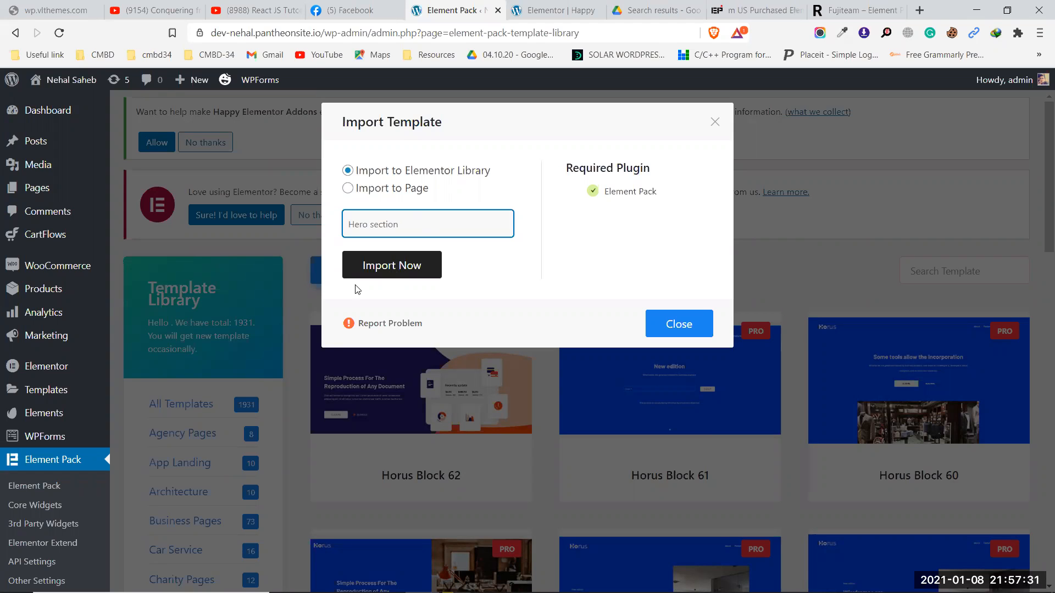
left_click(393, 270)
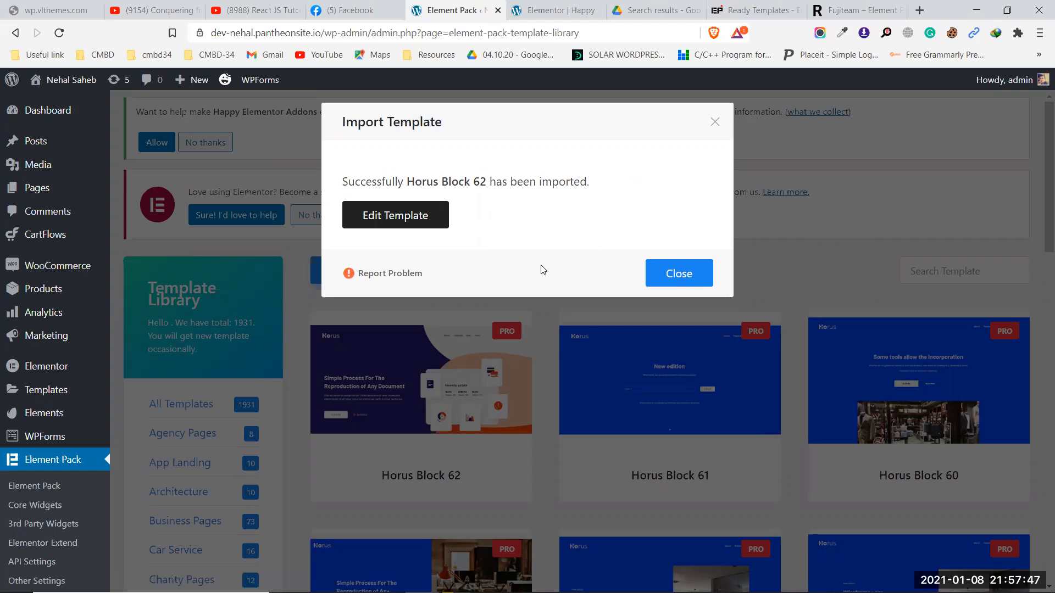
left_click(649, 274)
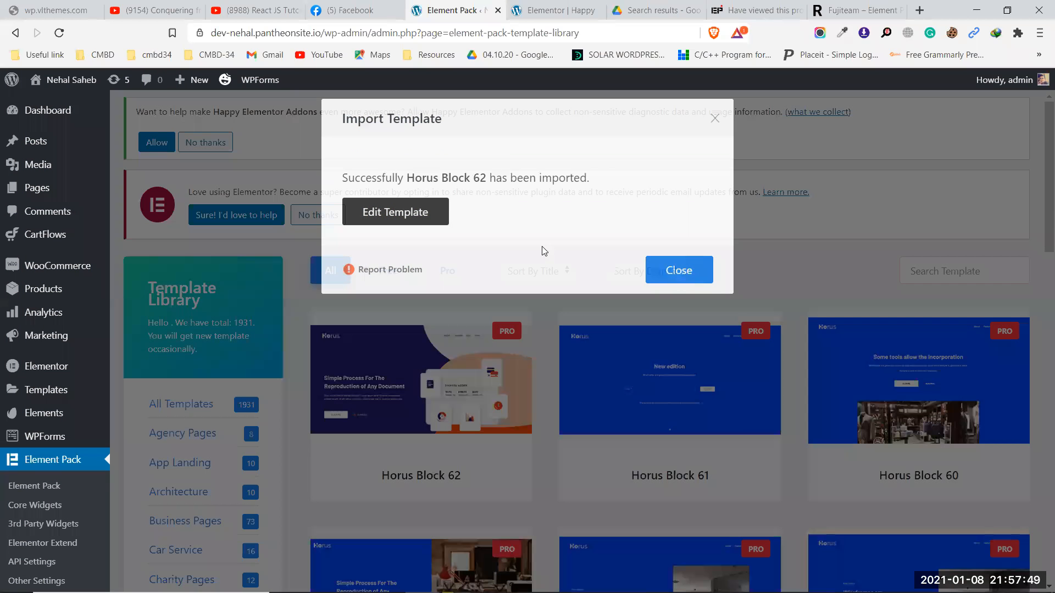
mouse_move(383, 405)
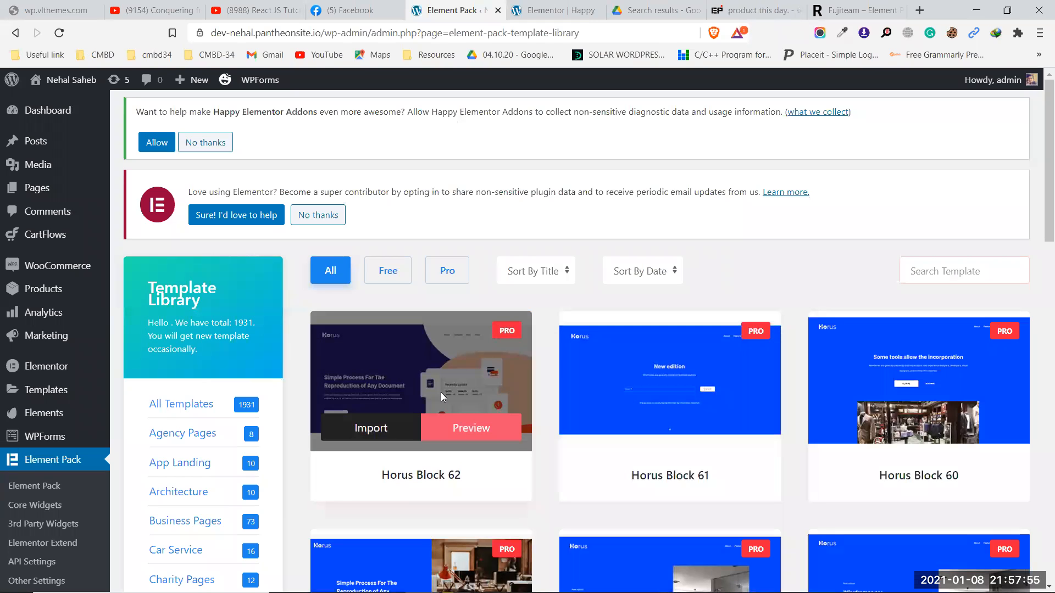
left_click(539, 7)
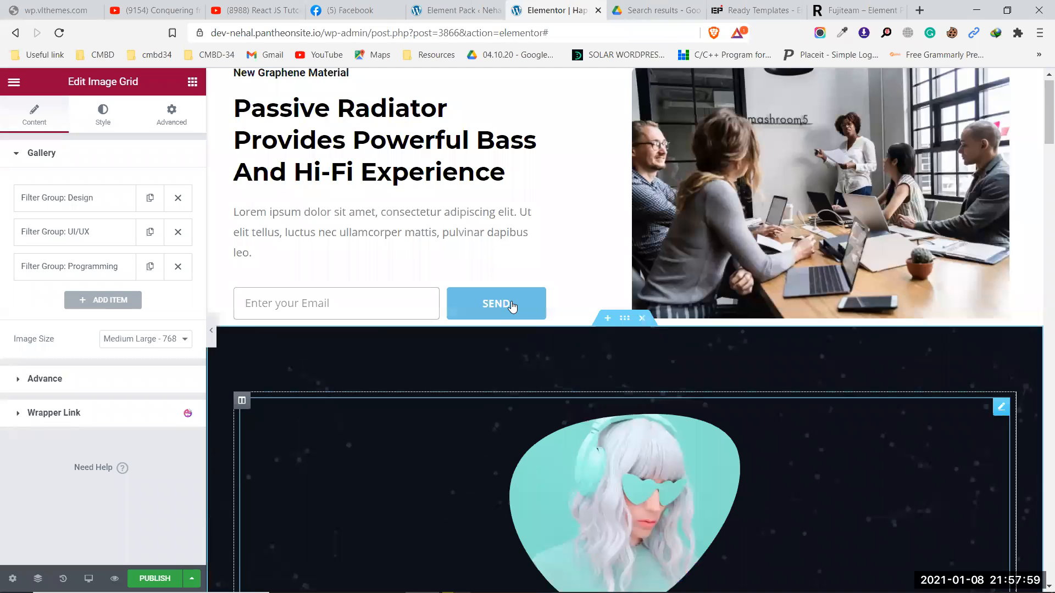
Step: Delete the Passive Radiator, dark hero and About Me sections
scroll(513, 297, "down", 15)
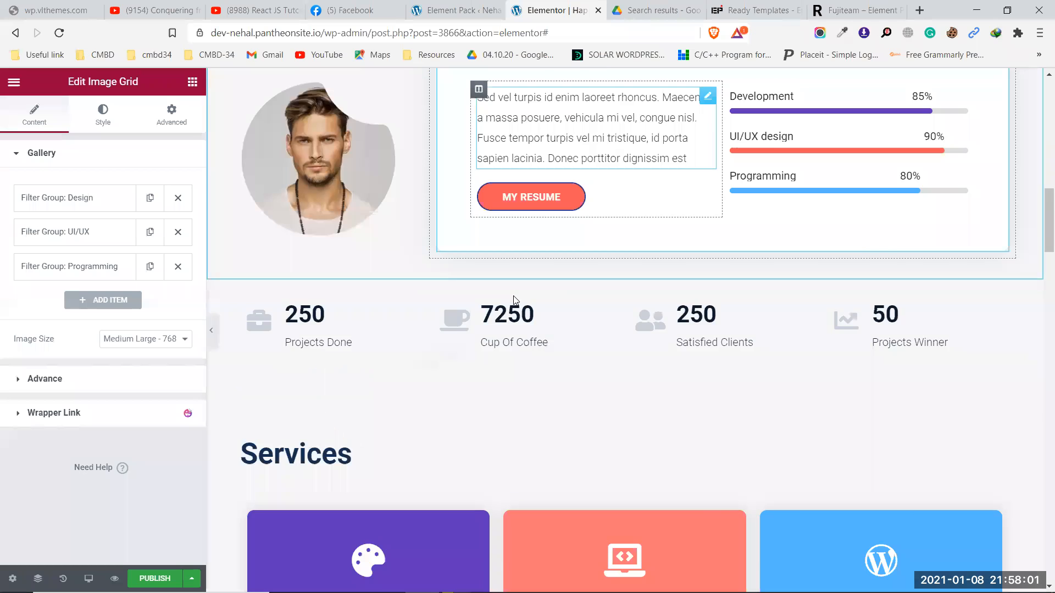
scroll(515, 295, "down", 20)
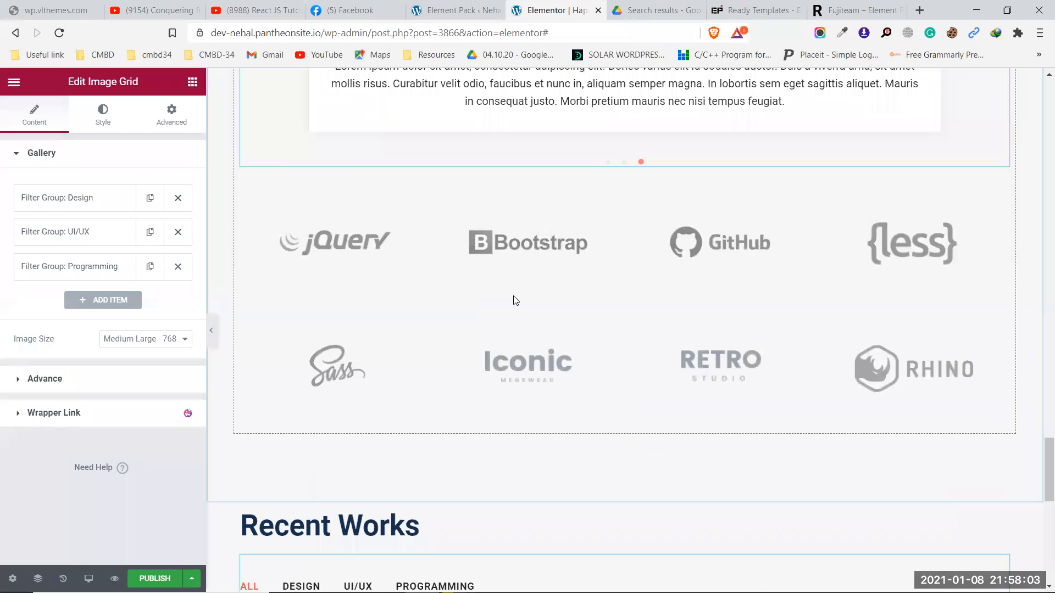
scroll(515, 299, "down", 5)
scroll(532, 292, "up", 15)
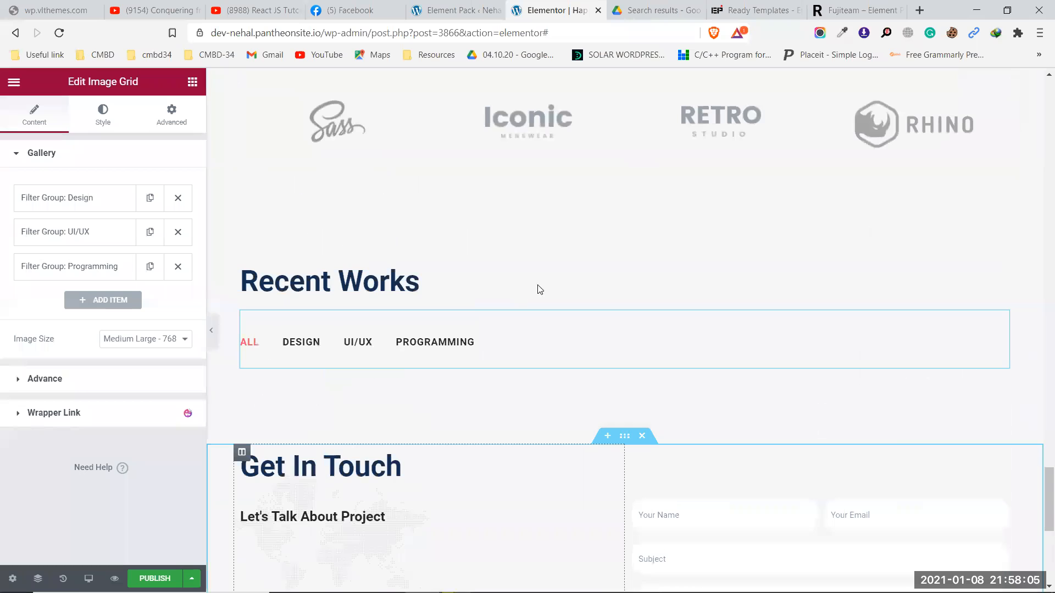
scroll(624, 284, "up", 20)
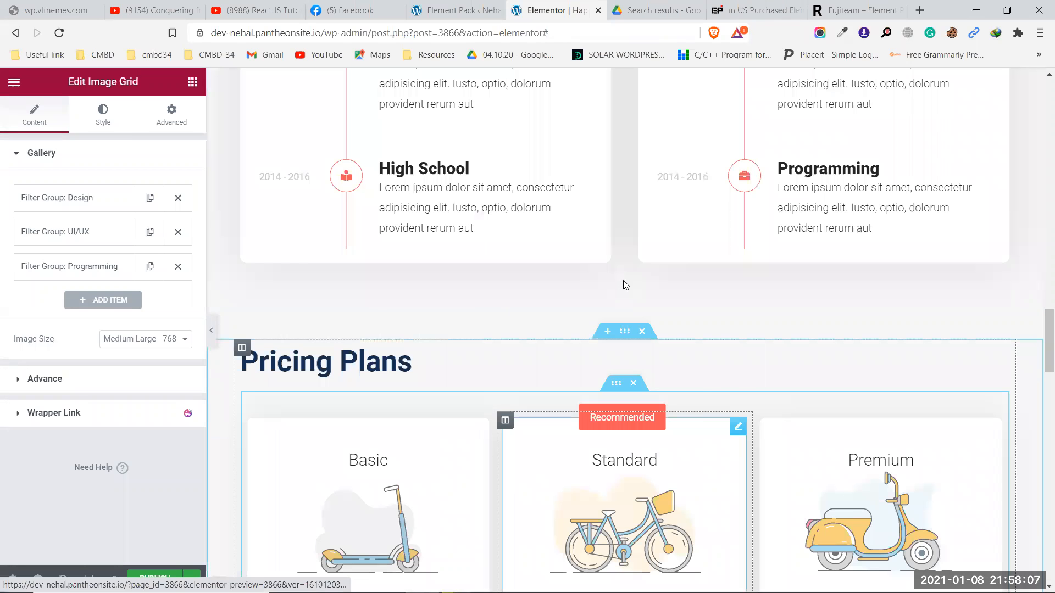
scroll(624, 281, "up", 10)
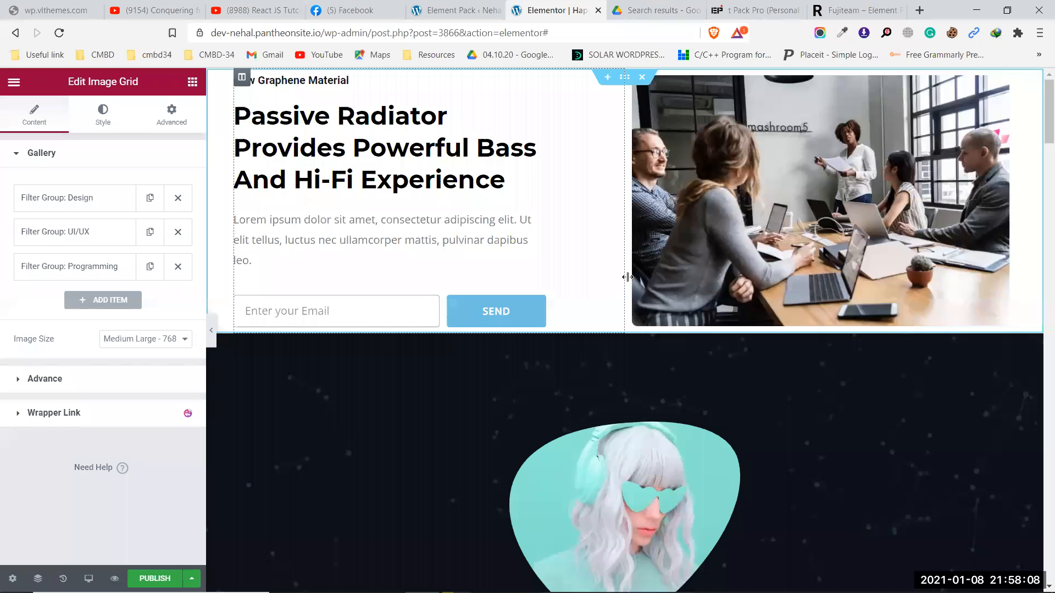
left_click(643, 78)
left_click(642, 77)
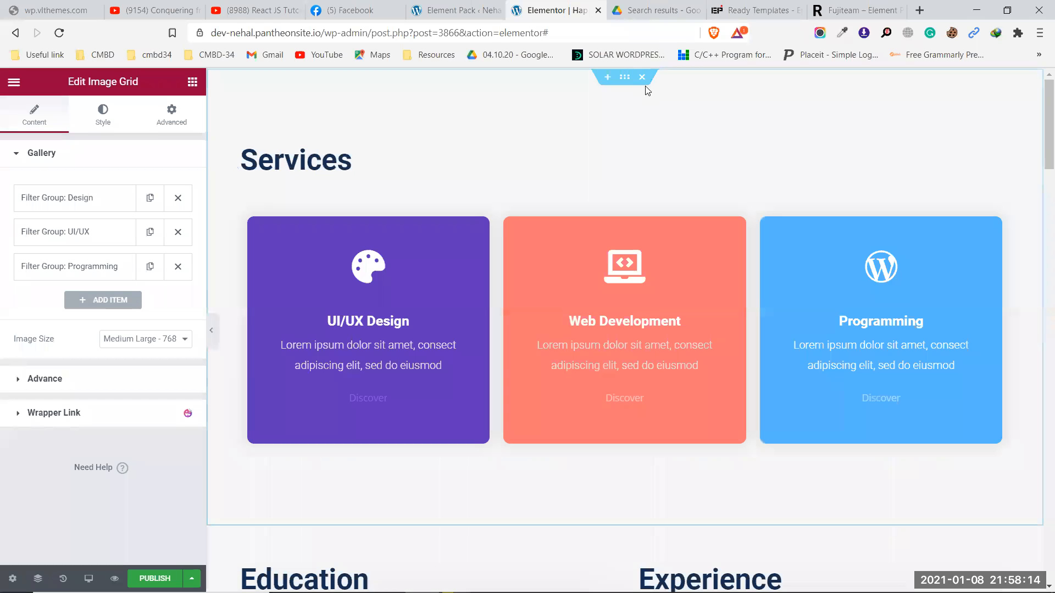
left_click(642, 78)
Step: Delete the Services, Education and Experience, Pricing Plans, Clients & Reviews, Recent Works and Get In Touch sections
left_click(642, 77)
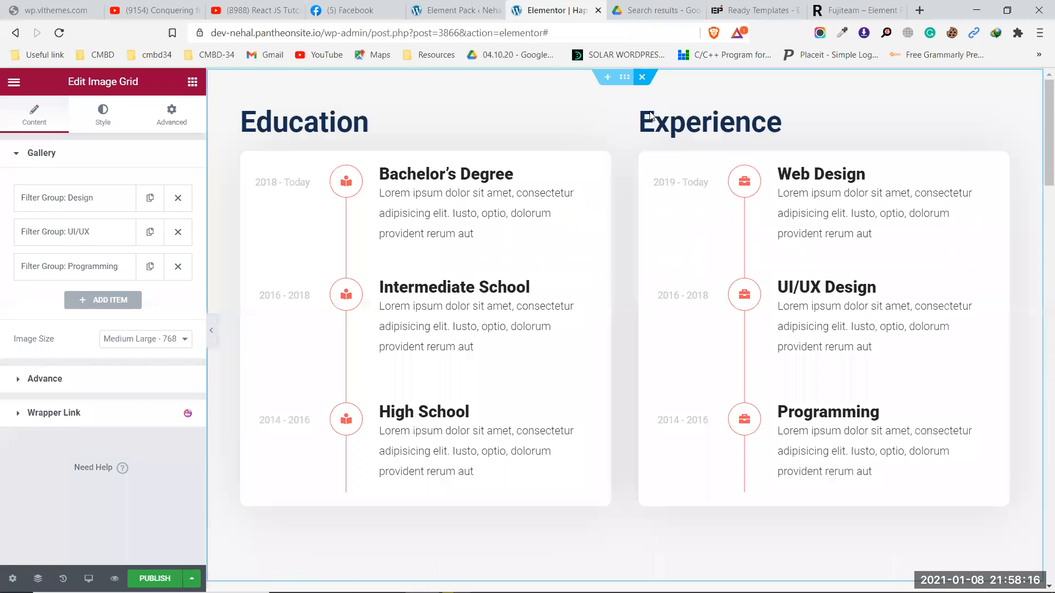
left_click(642, 78)
left_click(643, 77)
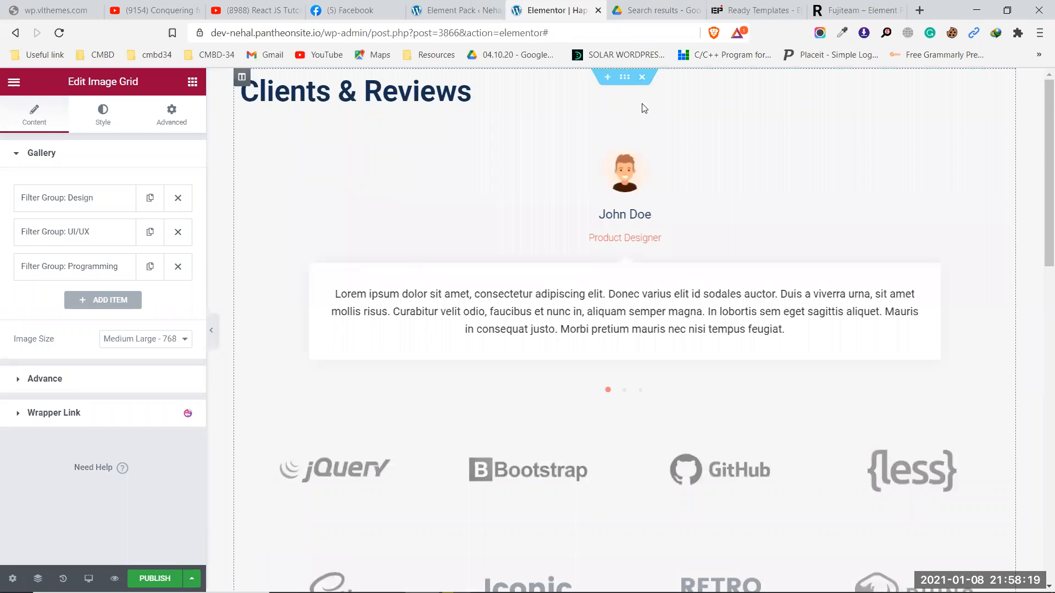
left_click(643, 78)
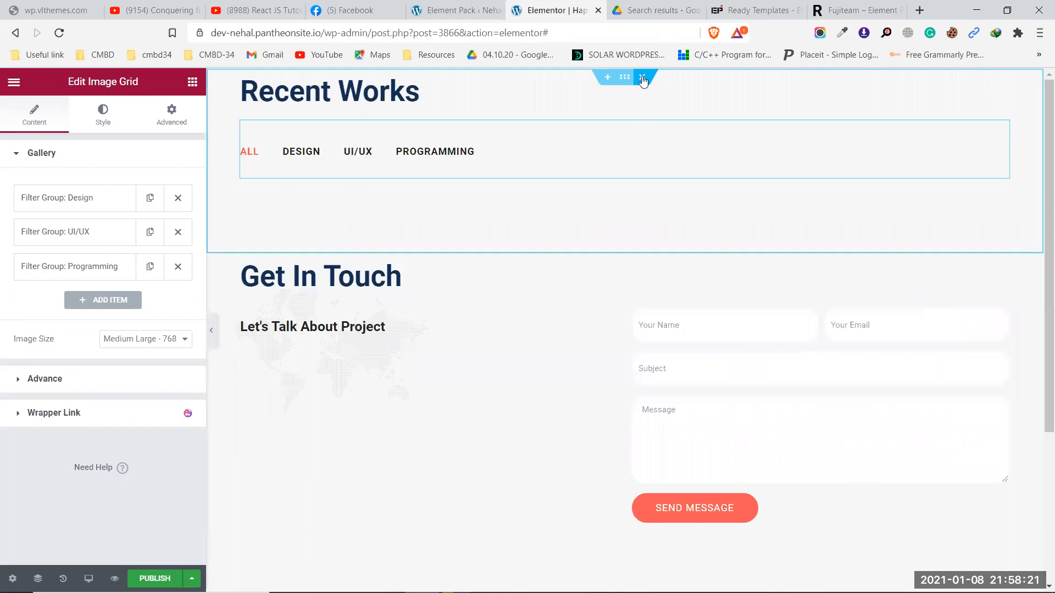
left_click(643, 78)
left_click(643, 77)
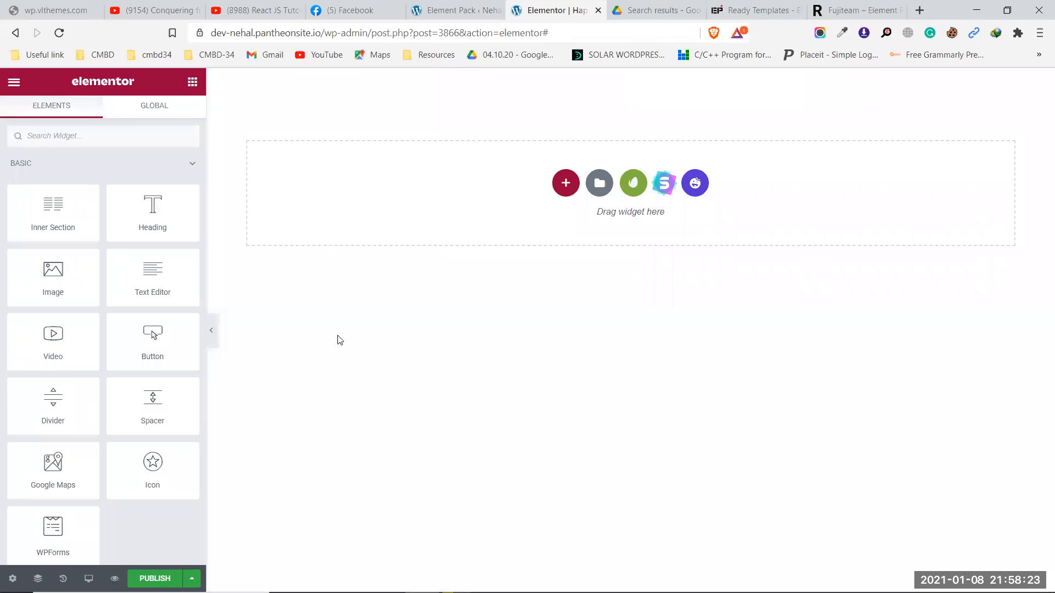
Step: Publish the empty page with Ctrl+S and reload the Elementor editor
key("ctrl+s")
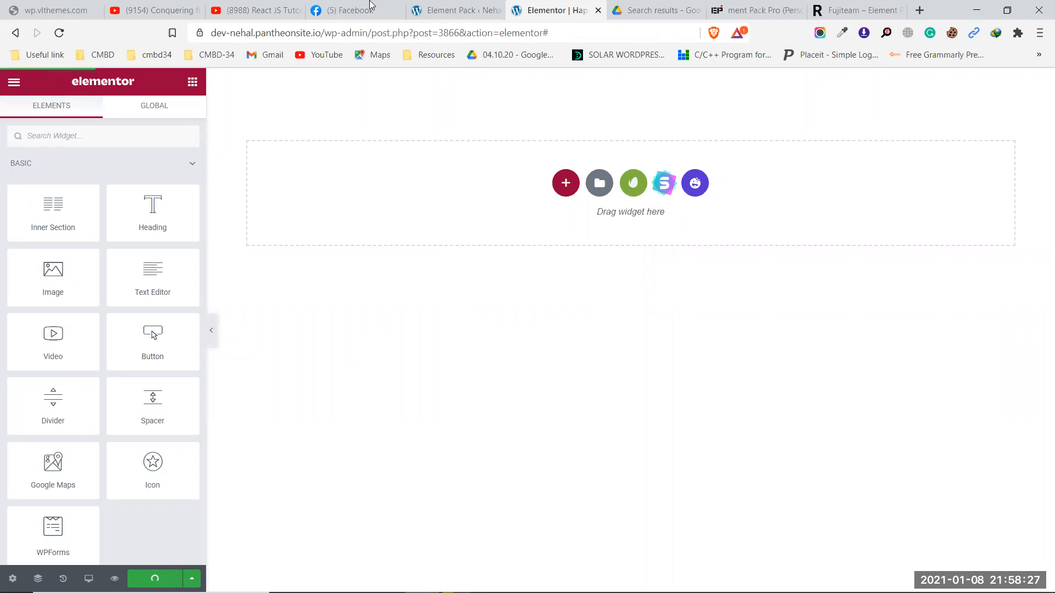
left_click(426, 4)
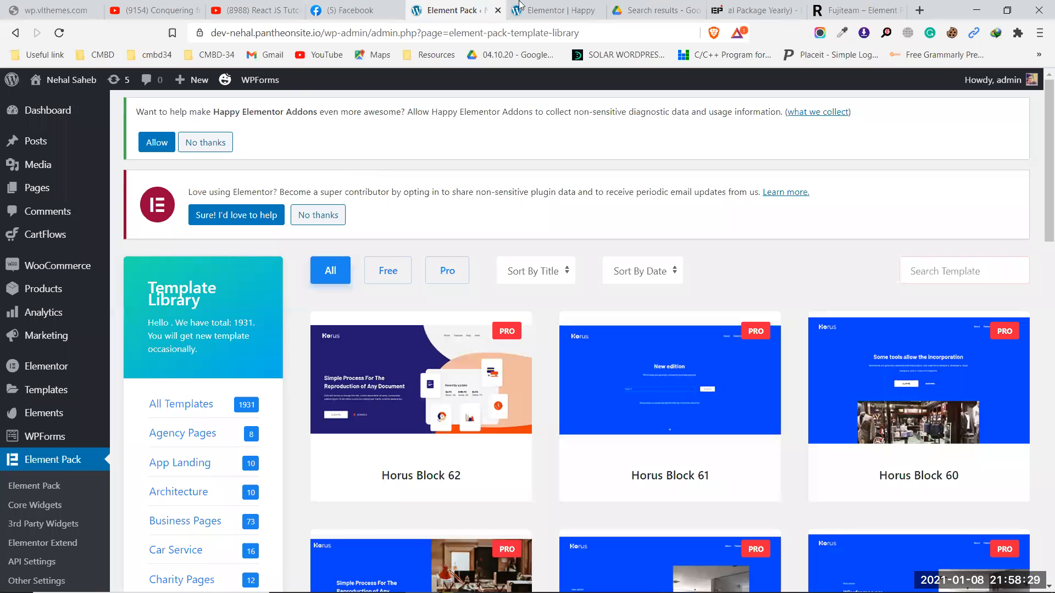
key("ctrl+Tab")
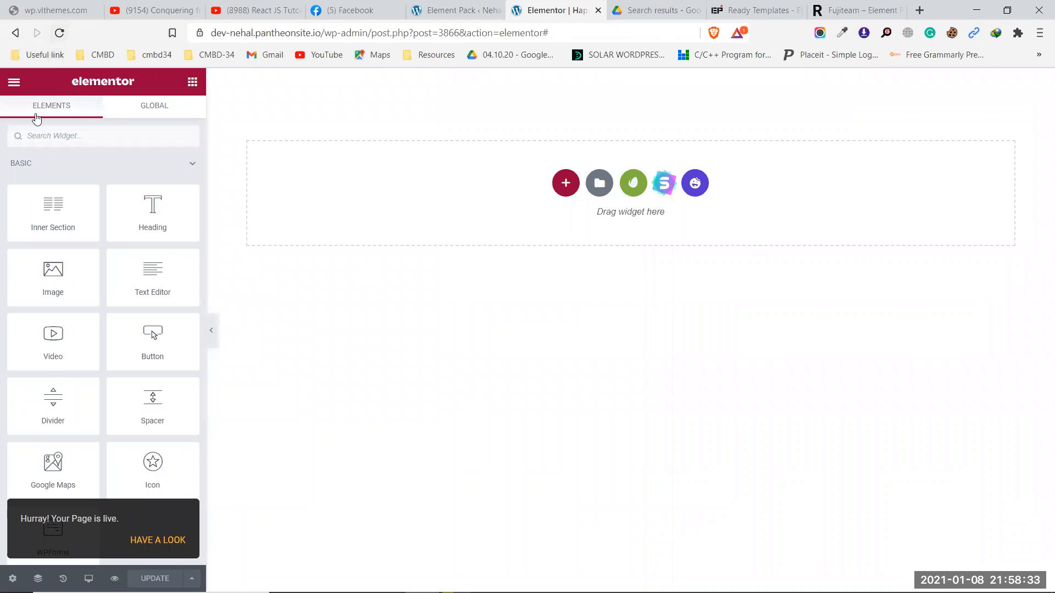
left_click(58, 36)
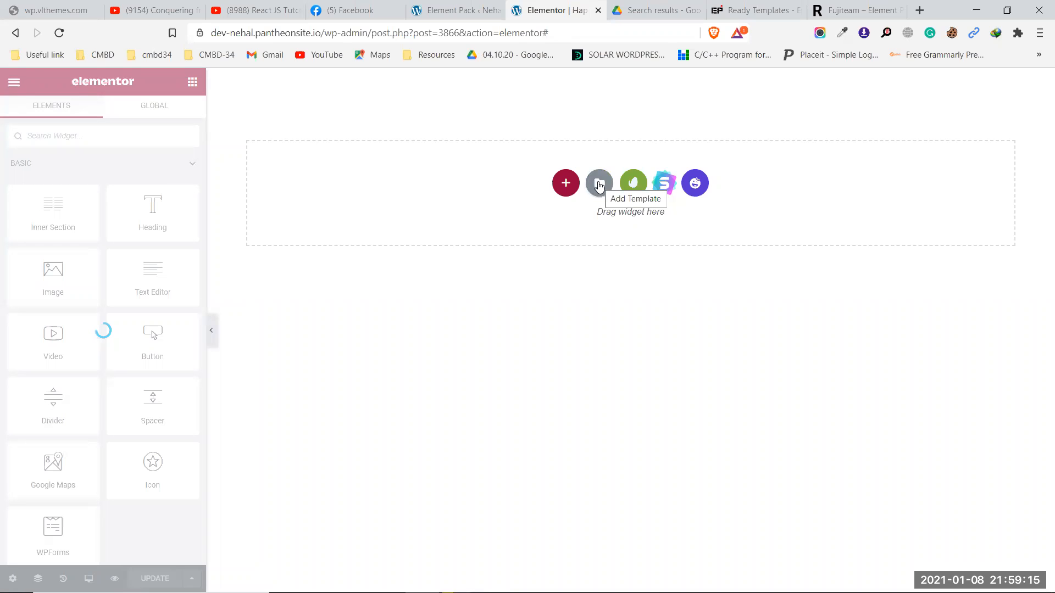
Step: Insert the saved horus-header-blocks-9 template from My Templates and close the library window
left_click(599, 184)
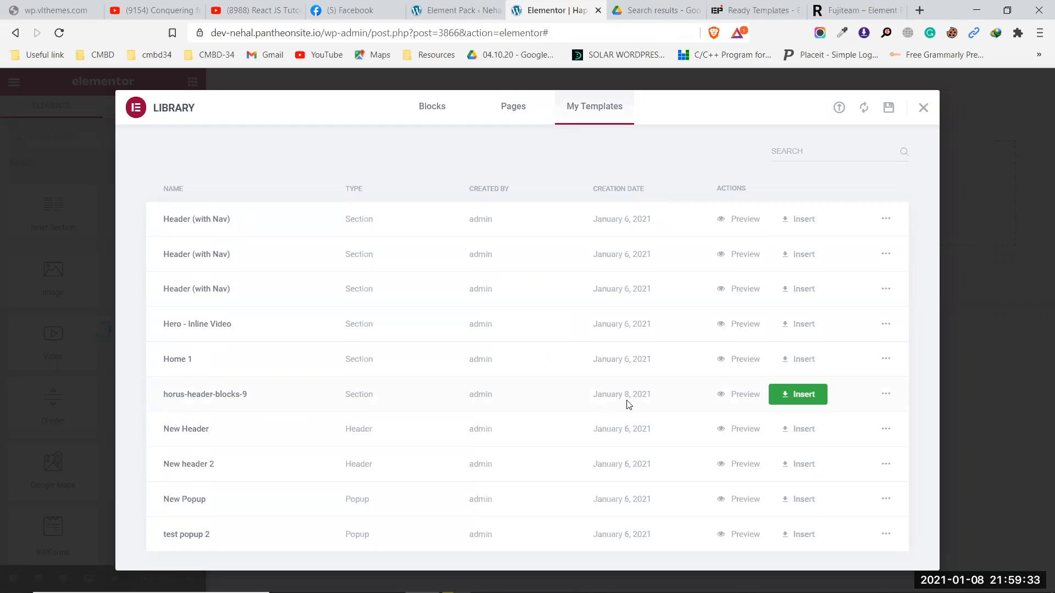
left_click(802, 397)
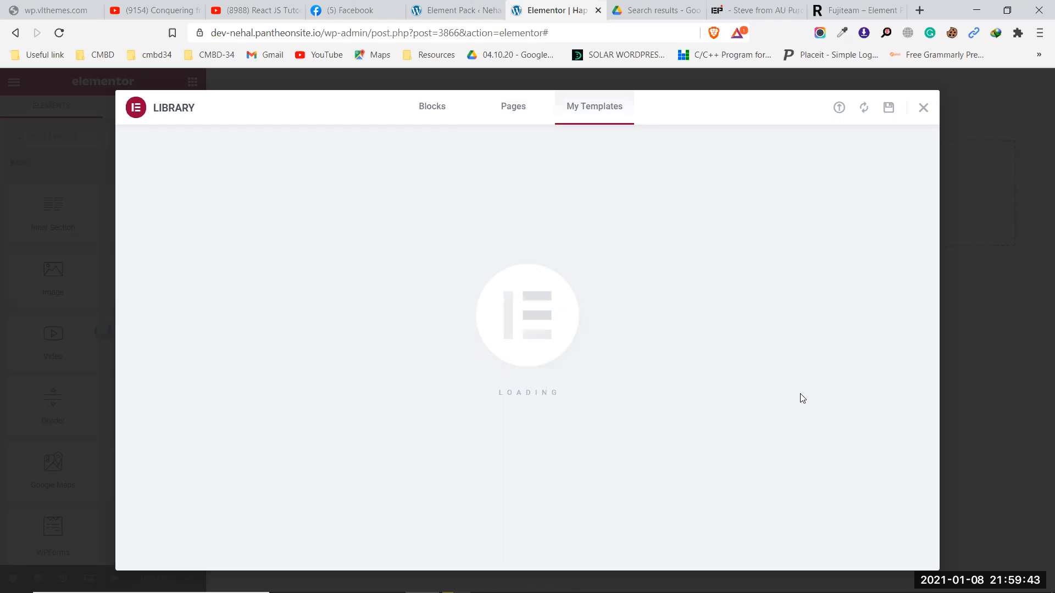
key("Escape")
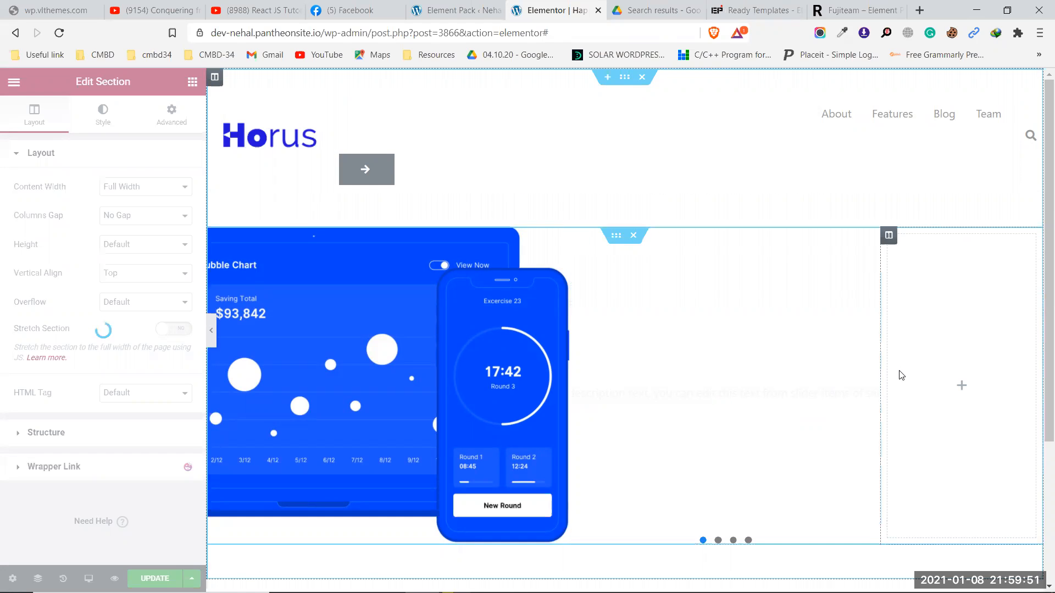
scroll(902, 375, "down", 3)
scroll(901, 375, "up", 3)
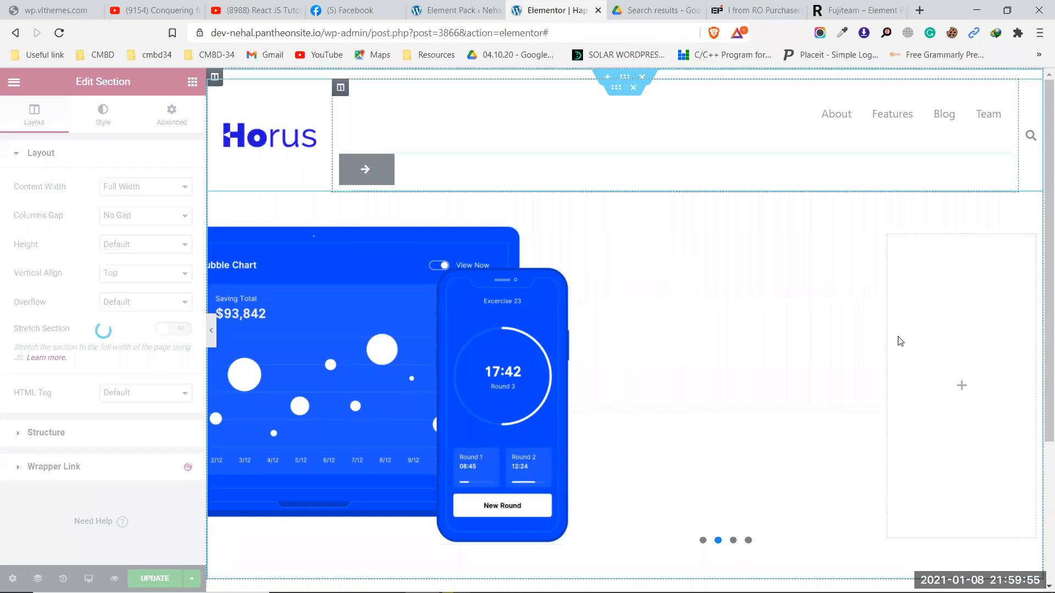
scroll(944, 345, "down", 2)
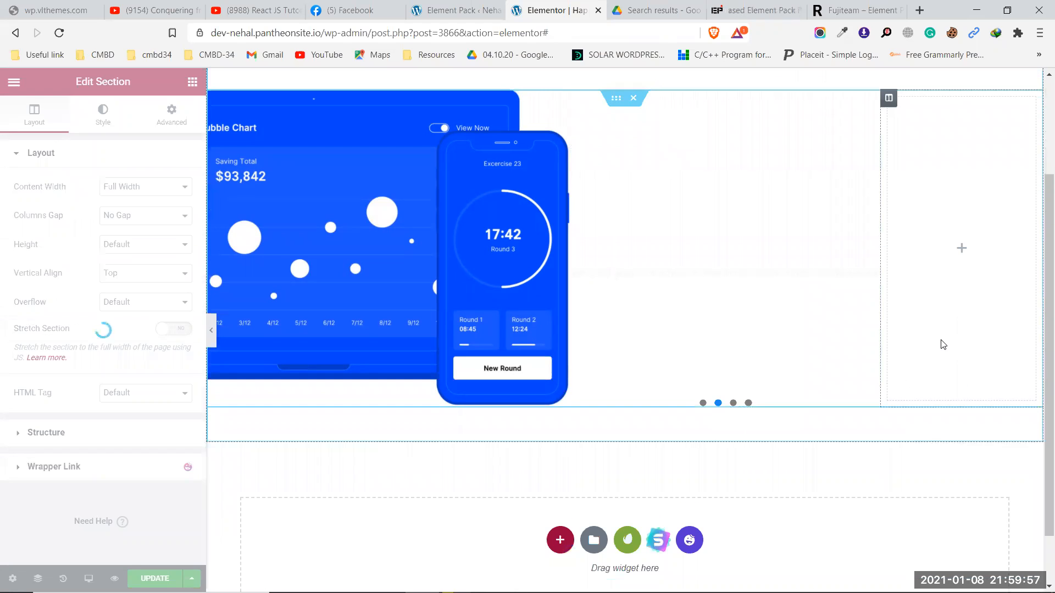
scroll(944, 345, "down", 1)
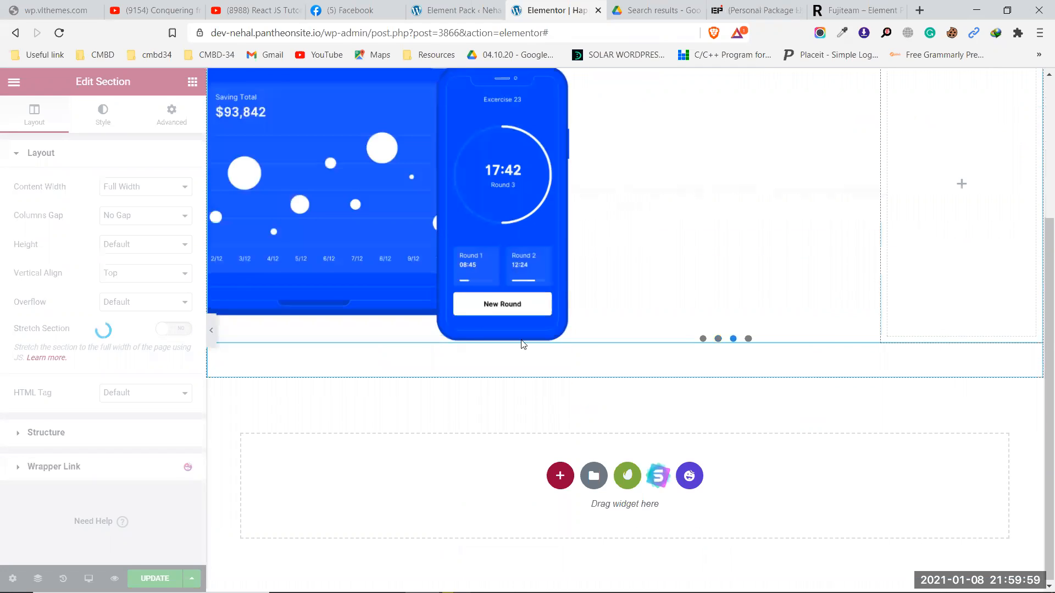
scroll(229, 329, "up", 3)
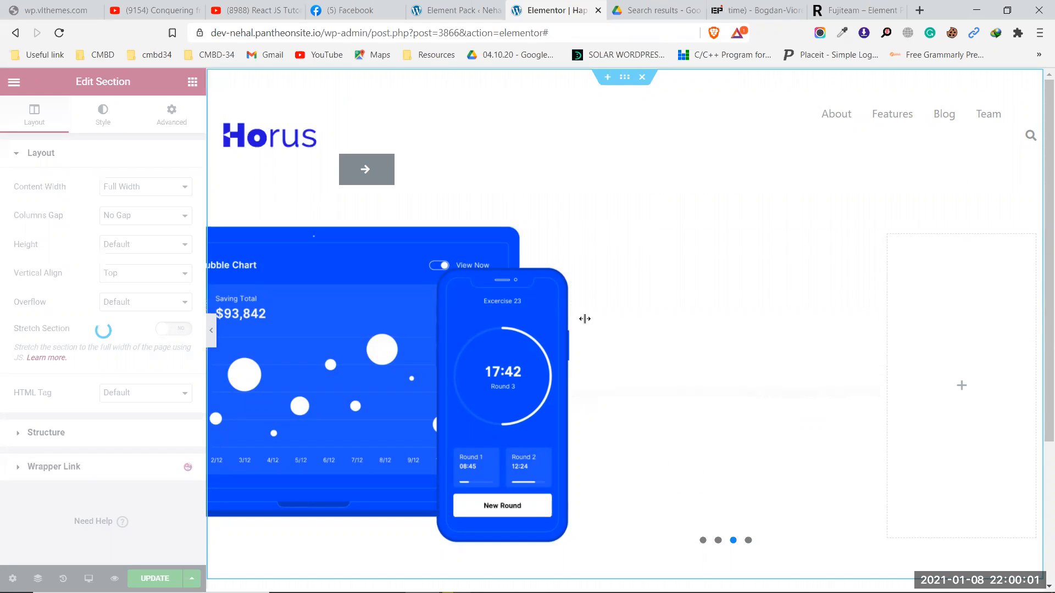
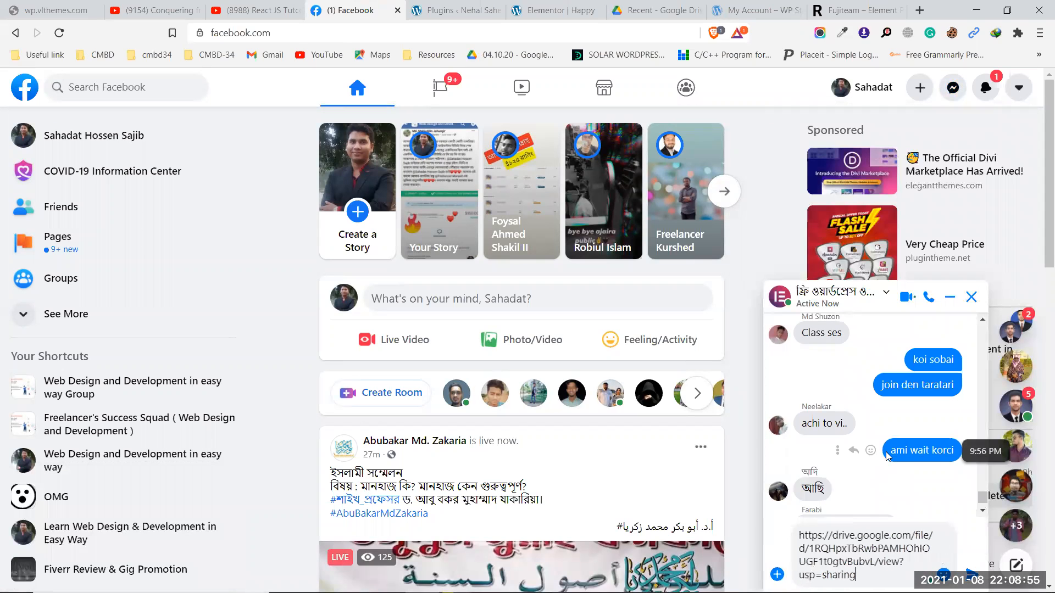
Step: Paste the Google Drive link for element-pack-addon-for-elementor.zip into the group chat and send it
key("Return")
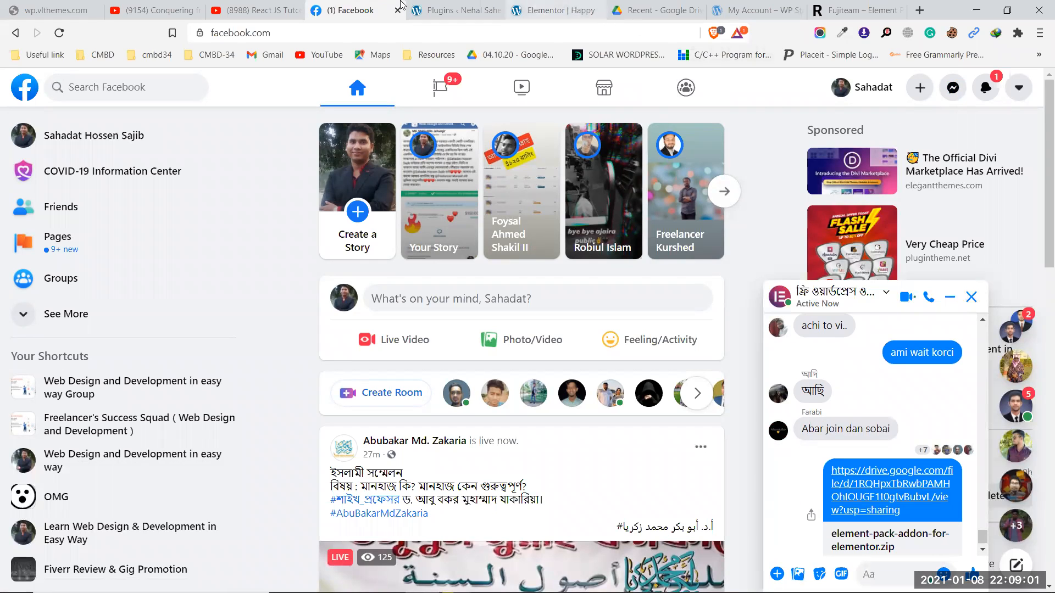
Step: In the WordPress admin, open Element Pack's Template Library
left_click(461, 8)
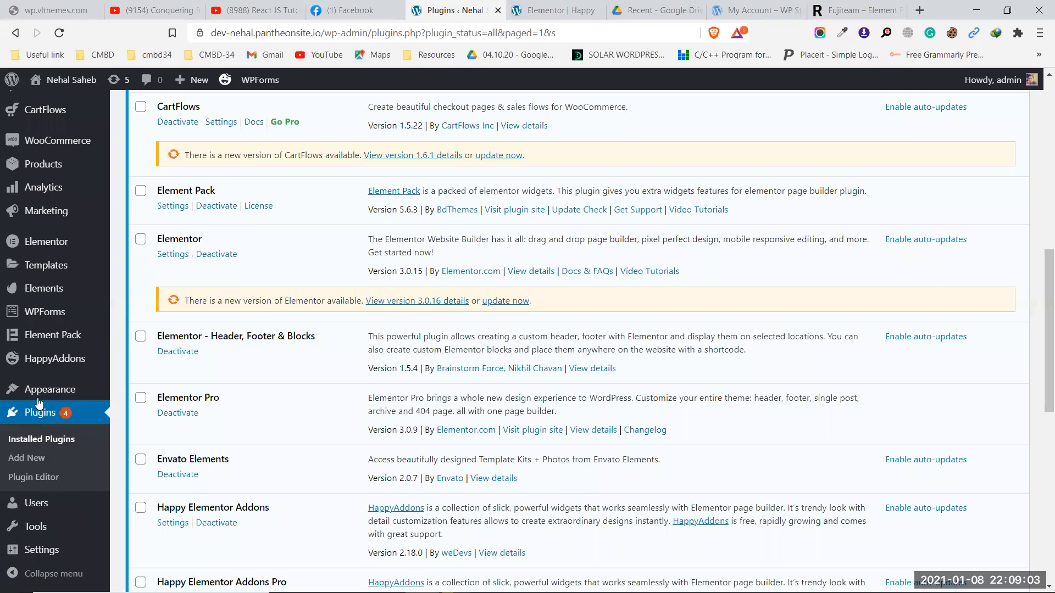
mouse_move(66, 347)
left_click(153, 470)
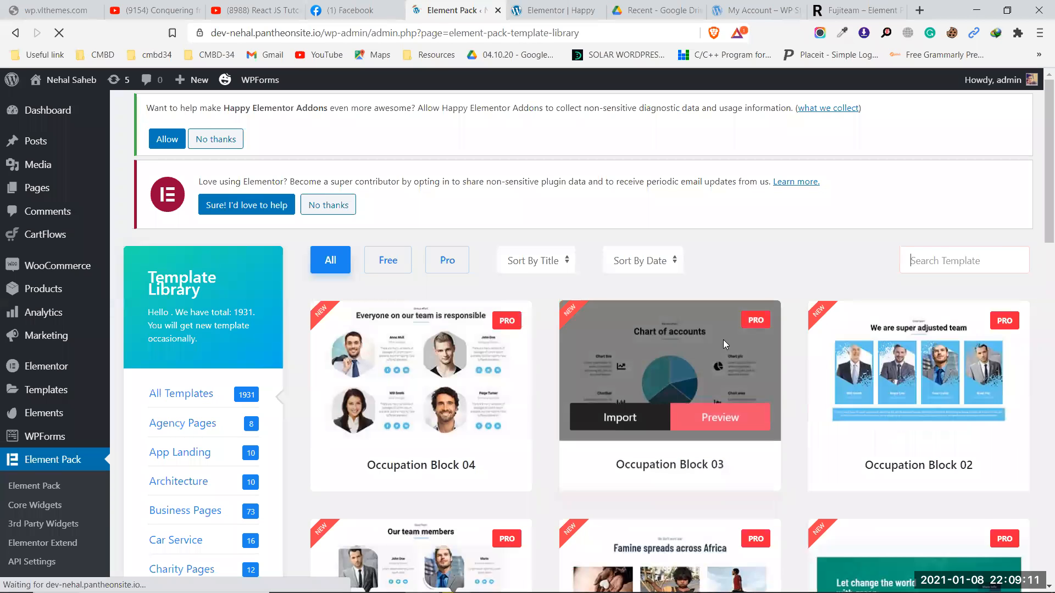
Step: Scroll down to the Fujiteam Block cards and start importing Fujiteam Block 09
scroll(849, 444, "down", 1)
scroll(849, 444, "down", 1)
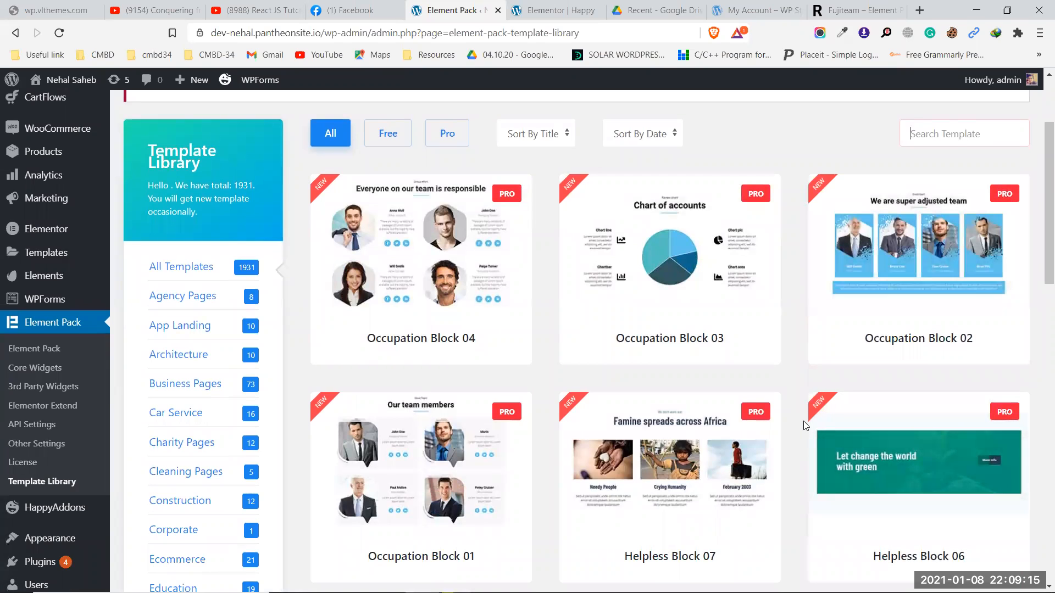
scroll(803, 428, "down", 11)
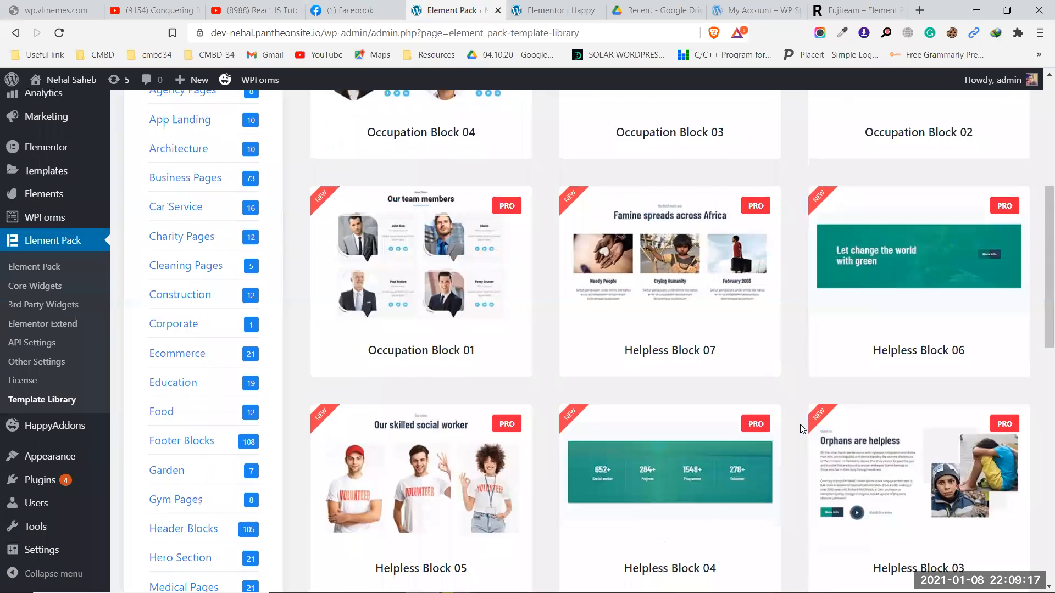
scroll(802, 428, "down", 4)
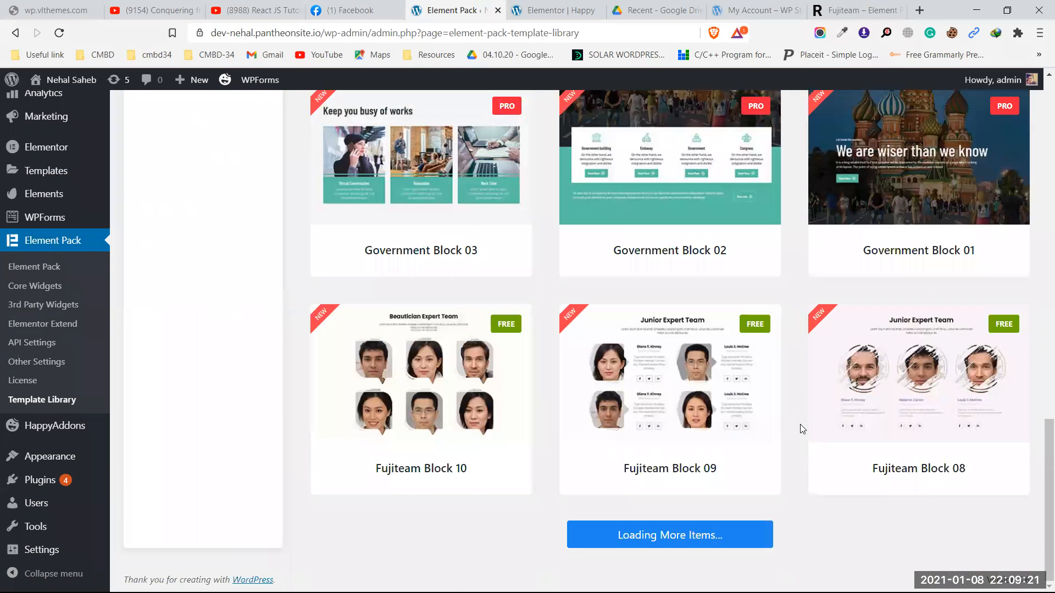
scroll(802, 428, "up", 6)
scroll(802, 428, "down", 5)
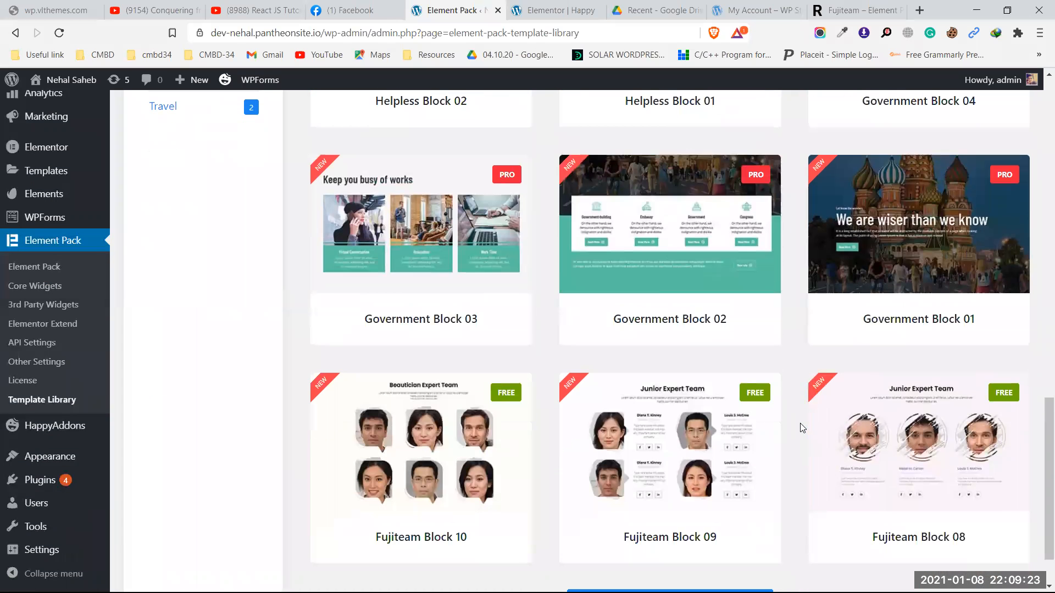
mouse_move(684, 457)
left_click(614, 491)
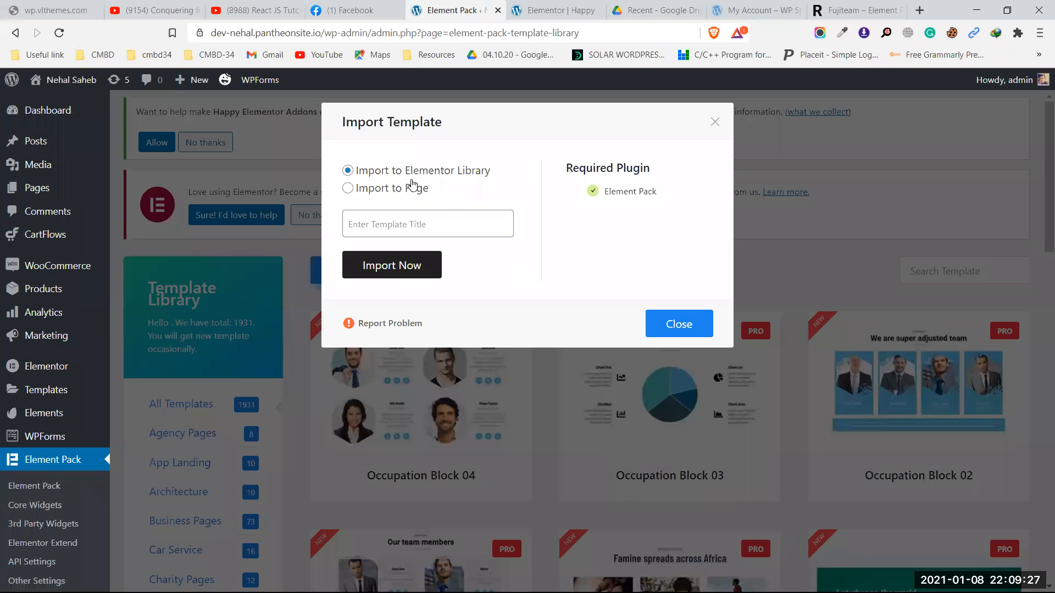
Step: Import Fujiteam Block 09 into the Elementor library and close the success message
left_click(400, 265)
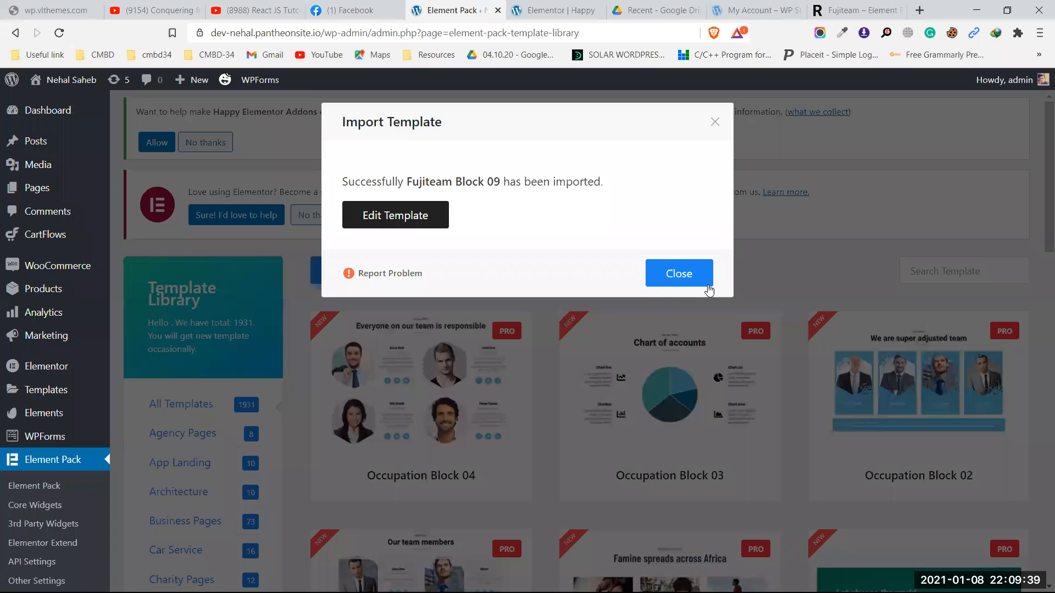
left_click(660, 279)
scroll(209, 434, "down", 4)
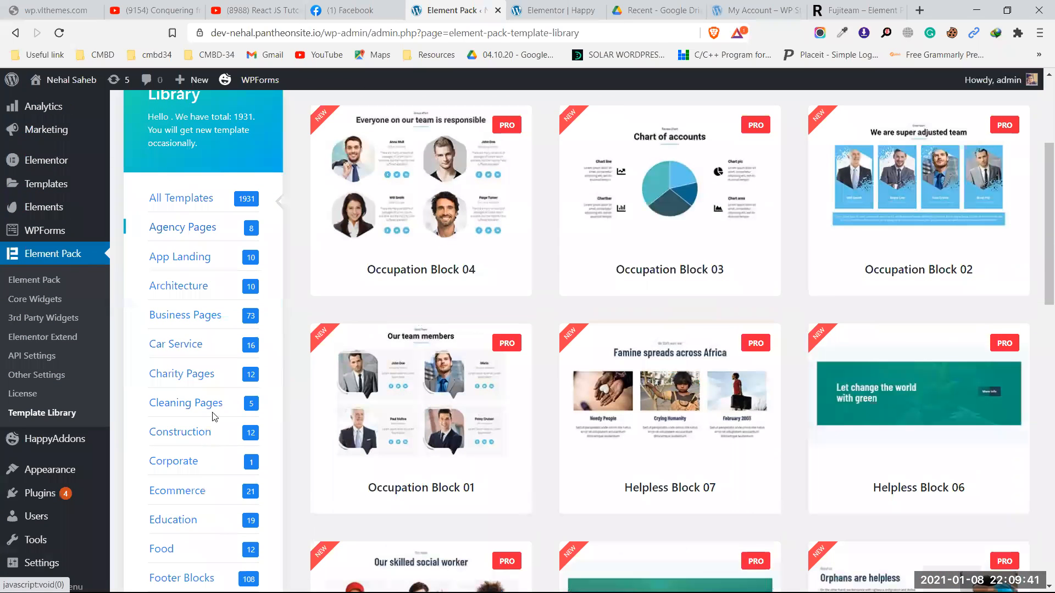
Step: Find Amazing App in the App Landing category, import it into the Elementor library, and close the success dialog
left_click(188, 284)
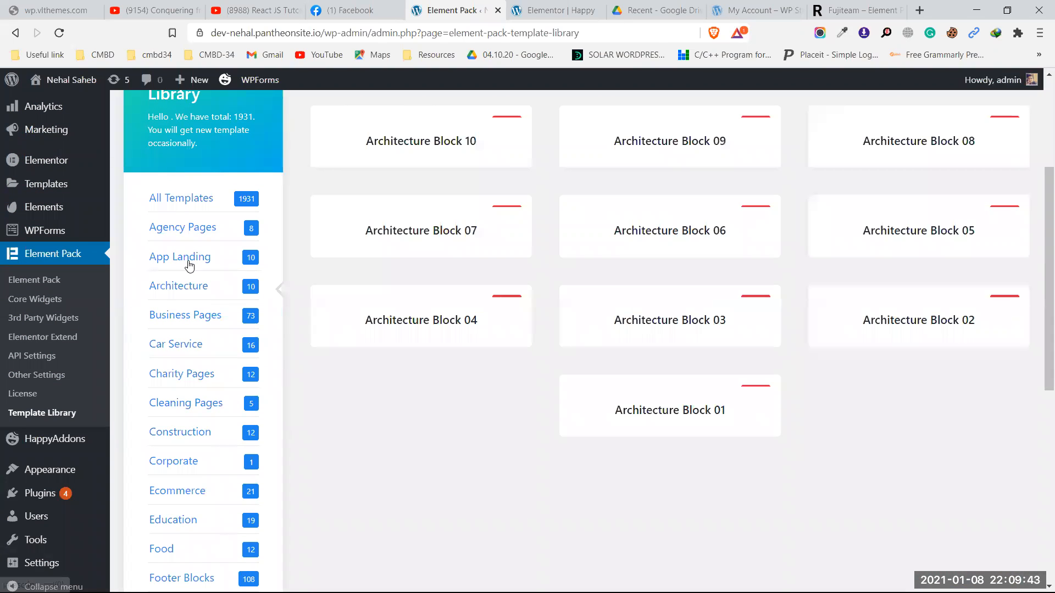
left_click(189, 259)
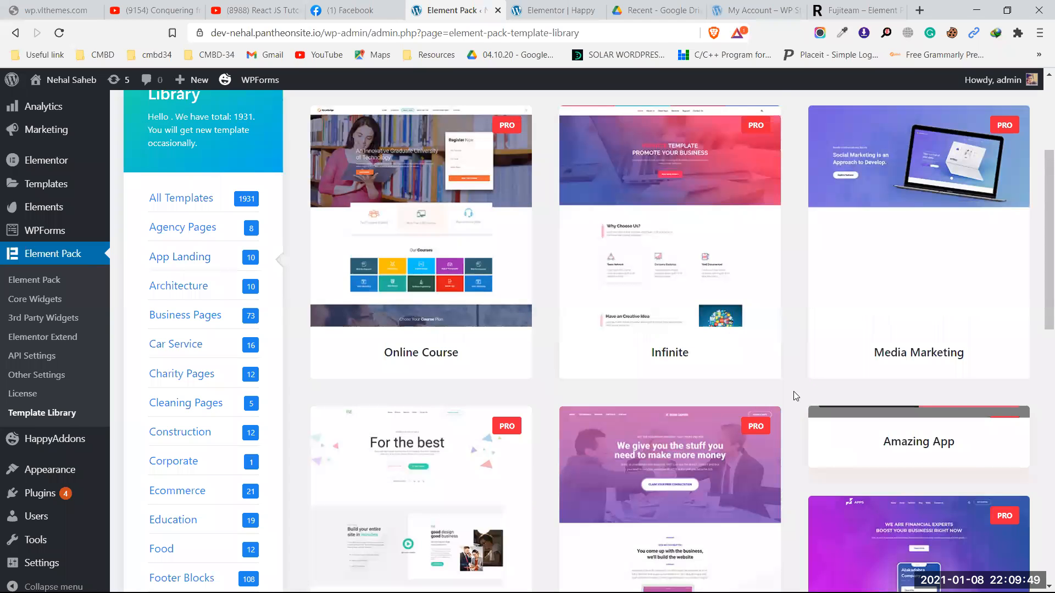
scroll(796, 390, "down", 5)
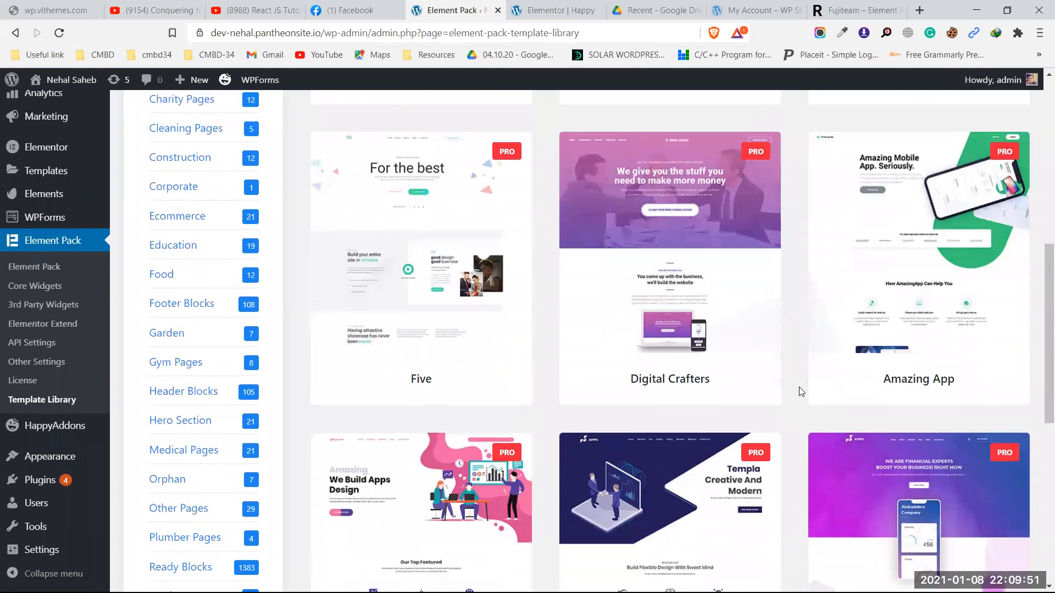
scroll(801, 391, "down", 2)
scroll(824, 369, "up", 3)
mouse_move(996, 223)
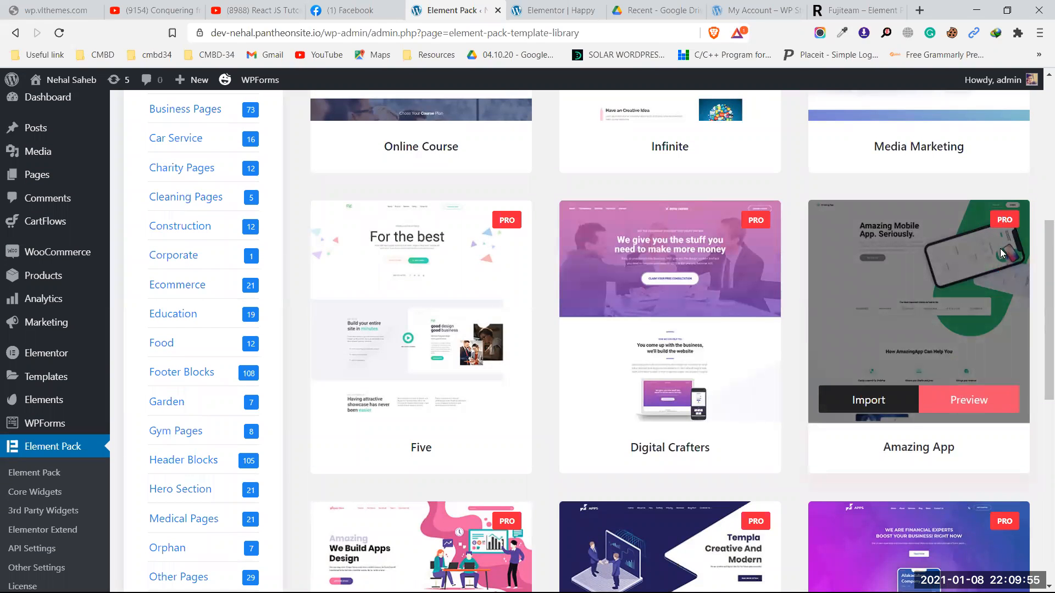
left_click(863, 399)
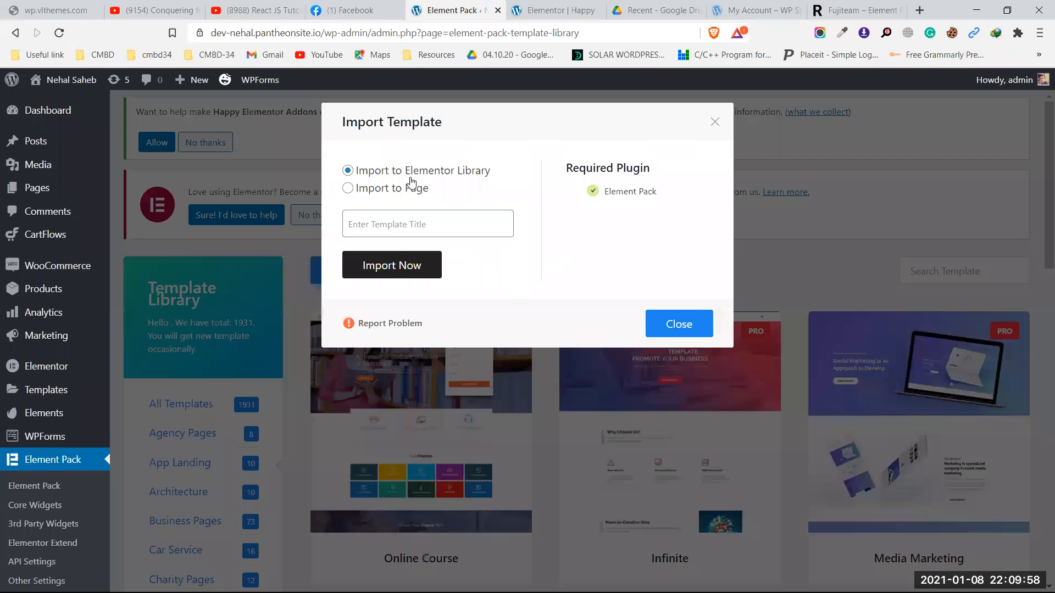
left_click(394, 264)
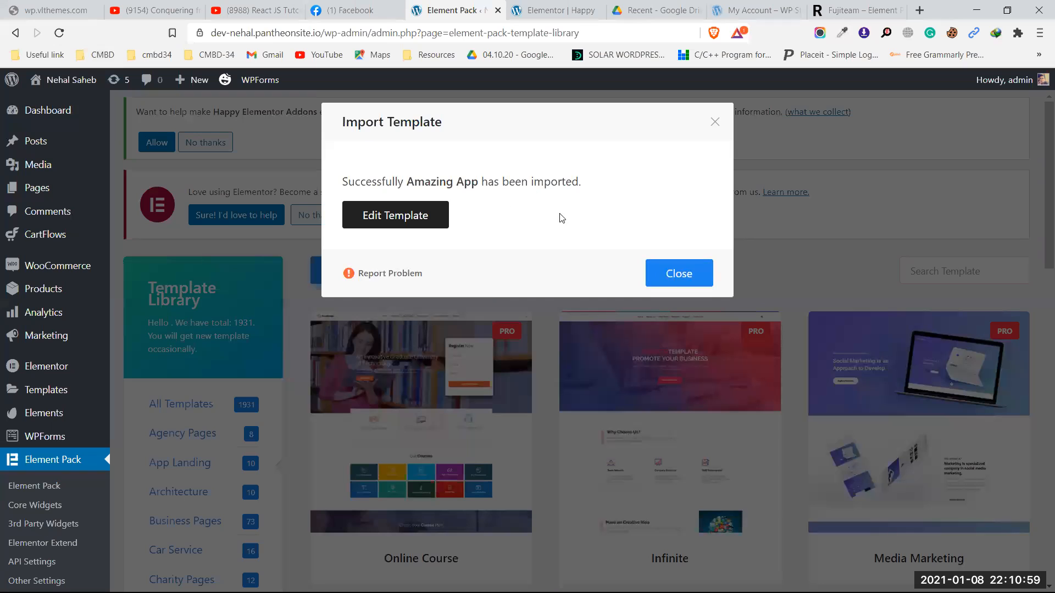
left_click(677, 280)
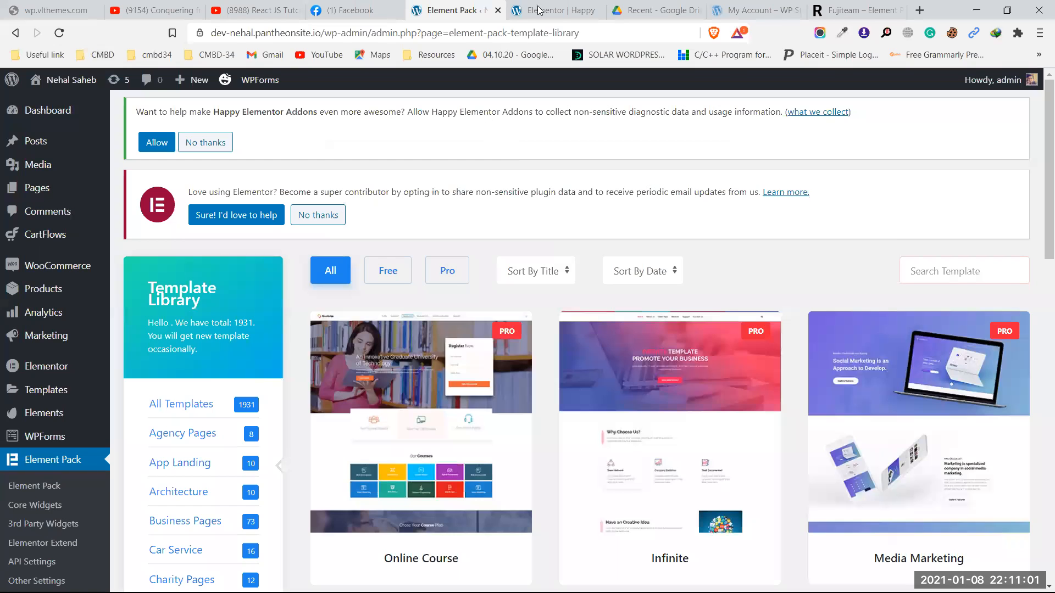
Step: Preview the page full width and click through the hero slider's three slides
left_click(550, 10)
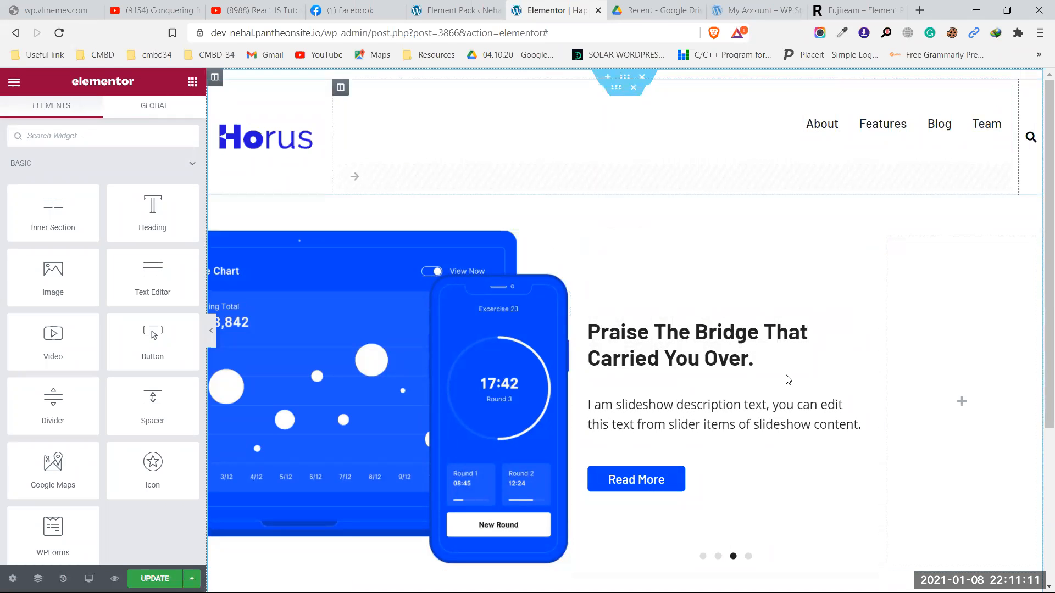
left_click(211, 335)
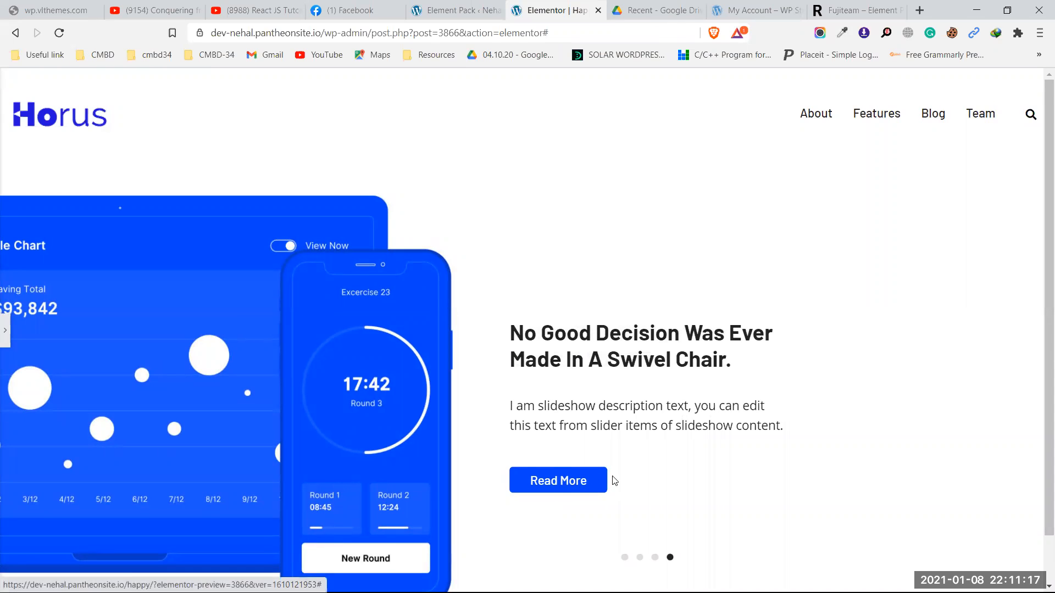
scroll(614, 481, "down", 1)
left_click(654, 506)
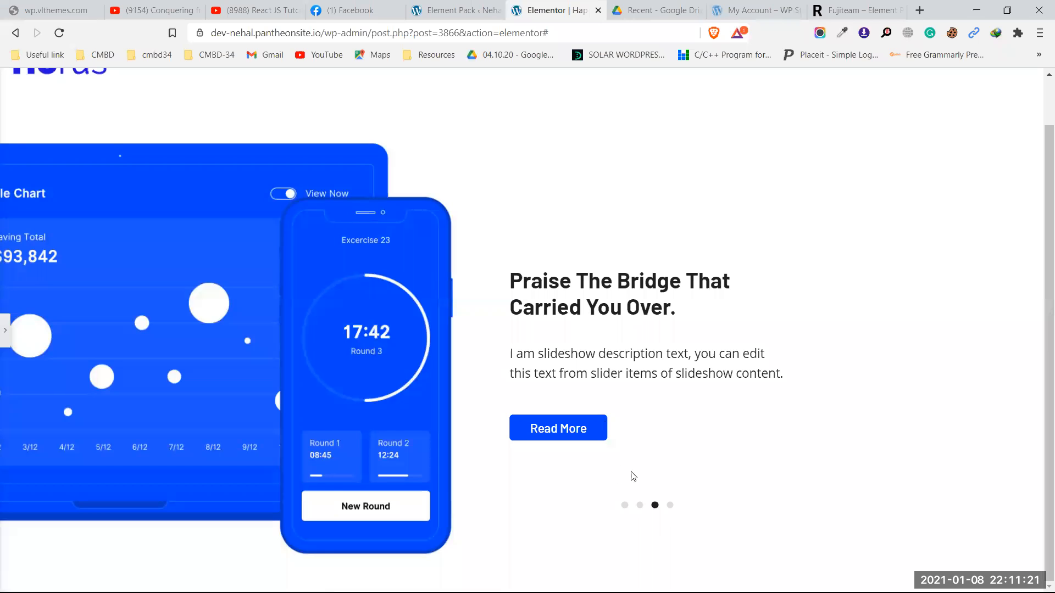
left_click(640, 505)
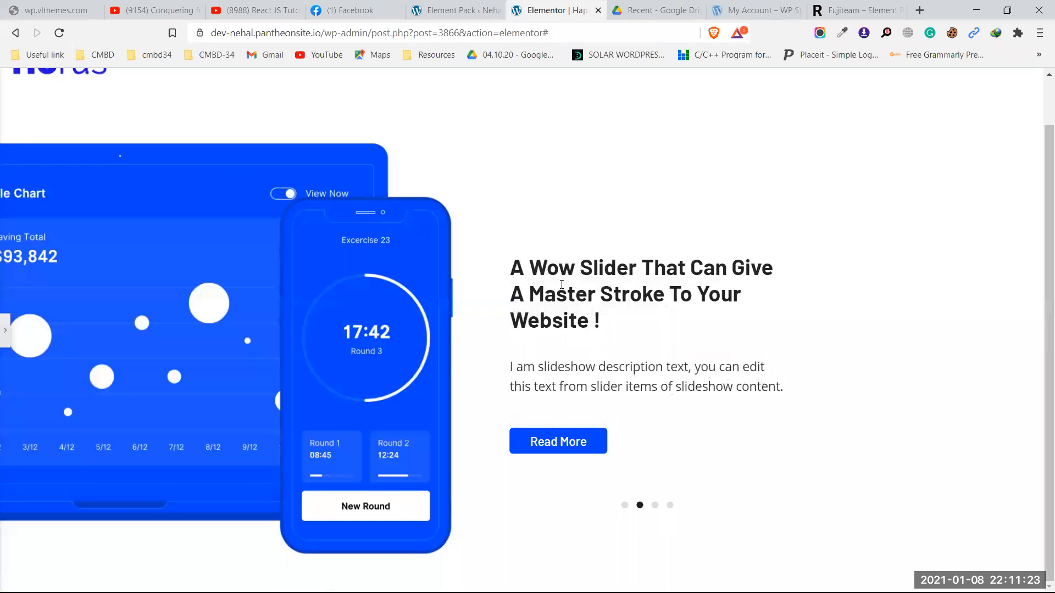
left_click(624, 505)
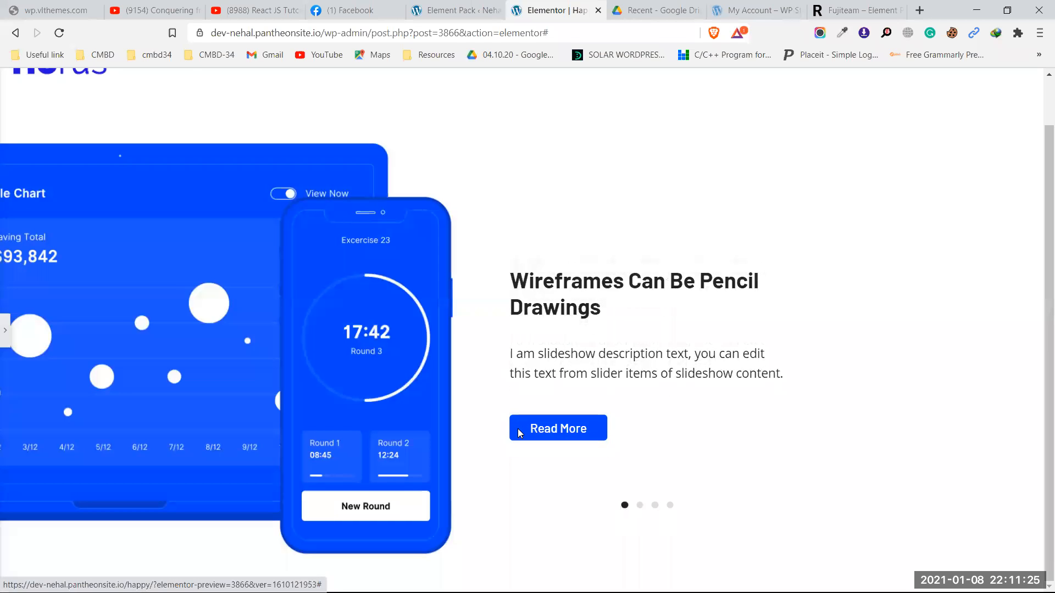
scroll(528, 423, "up", 1)
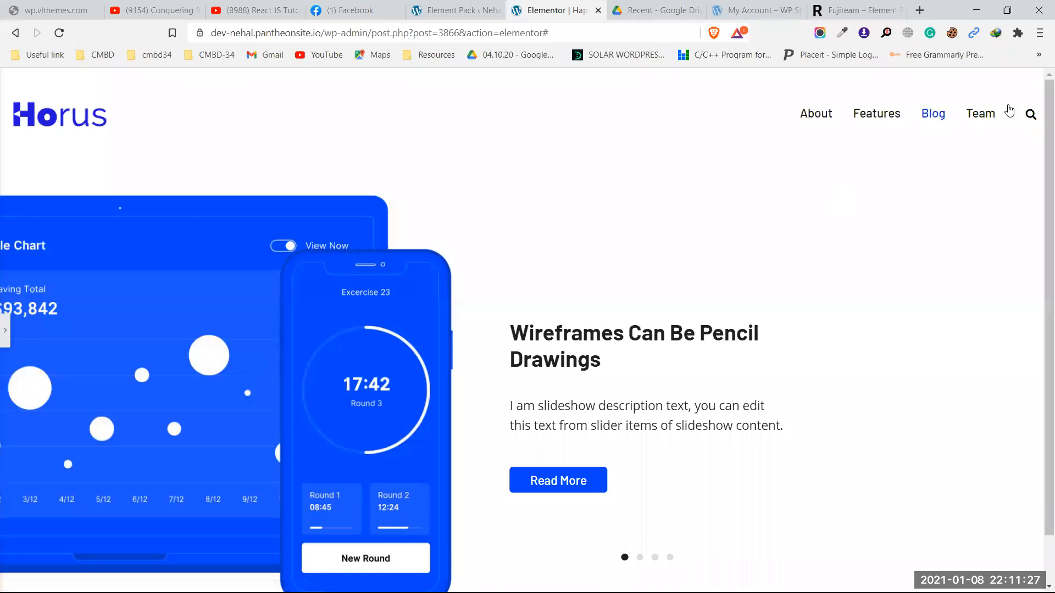
Step: Open and close the header's search overlay, then show the Elementor panel again
left_click(1028, 115)
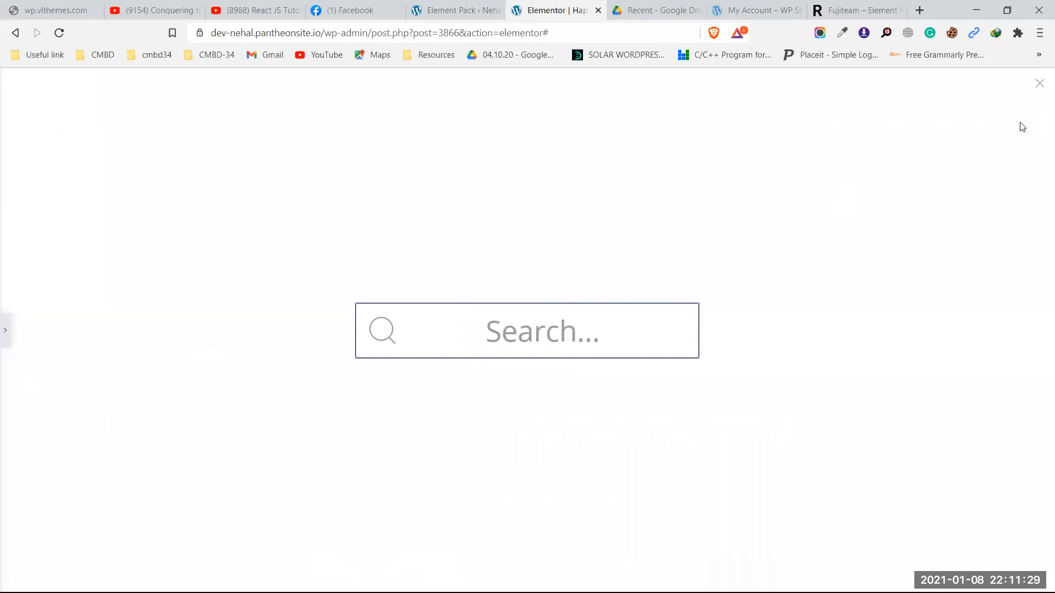
left_click(401, 328)
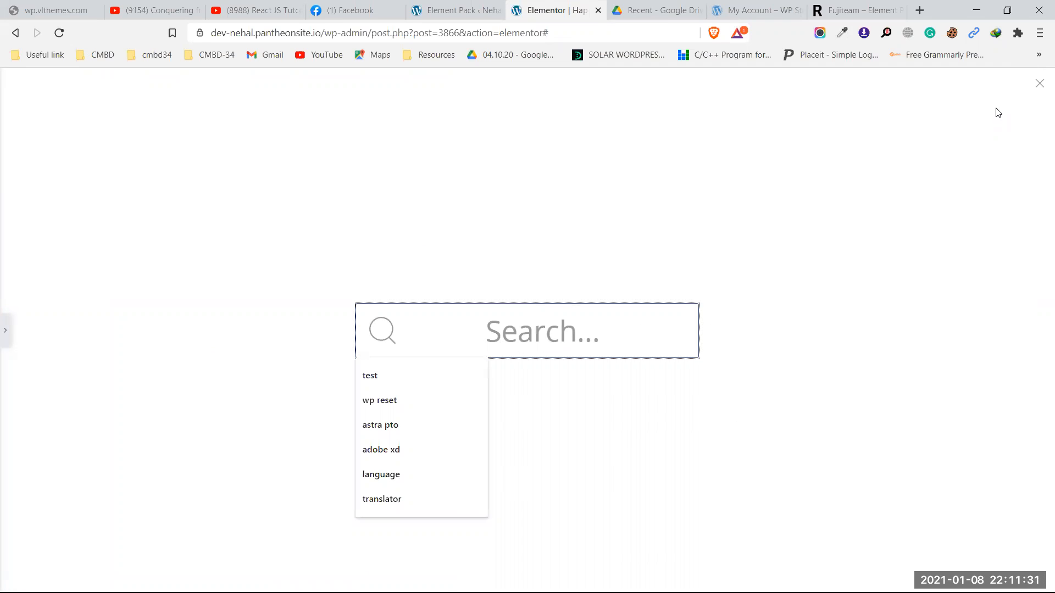
left_click(1040, 83)
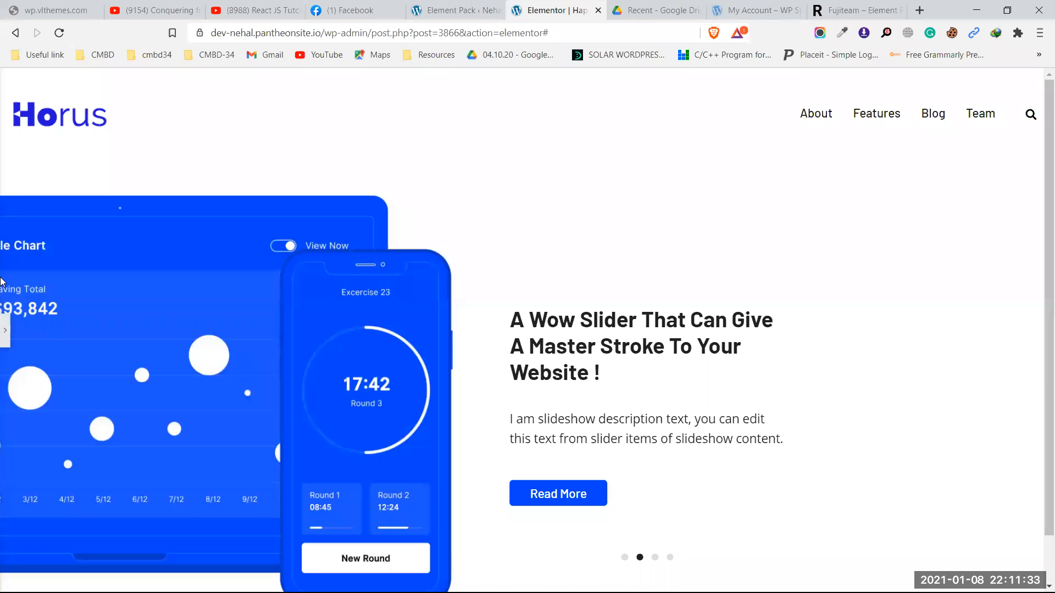
left_click(5, 330)
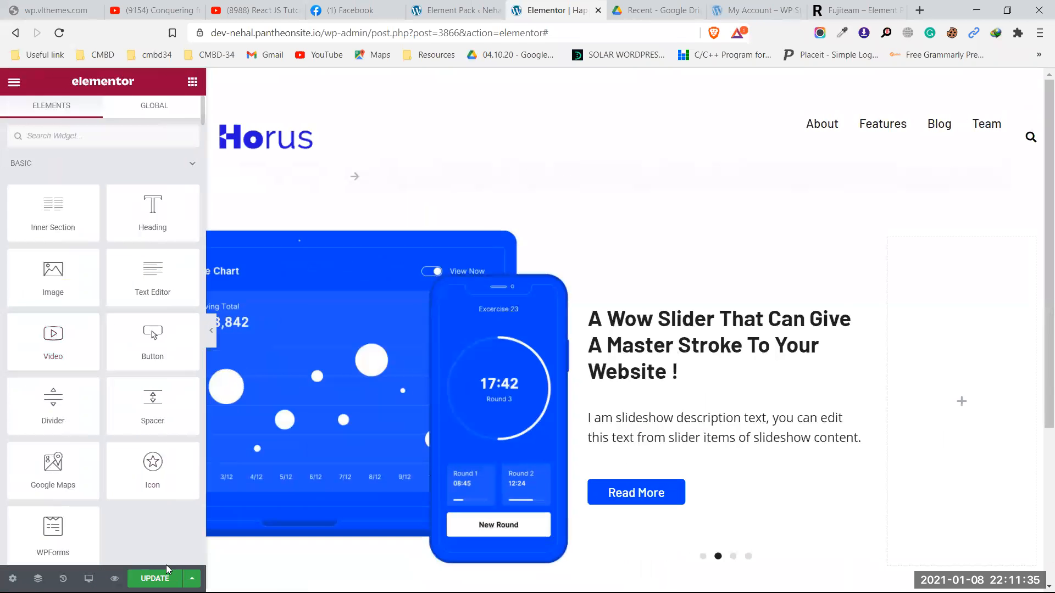
Step: Save the page with UPDATE, reload the editor, and scroll to the empty 'Drag widget here' section
left_click(162, 577)
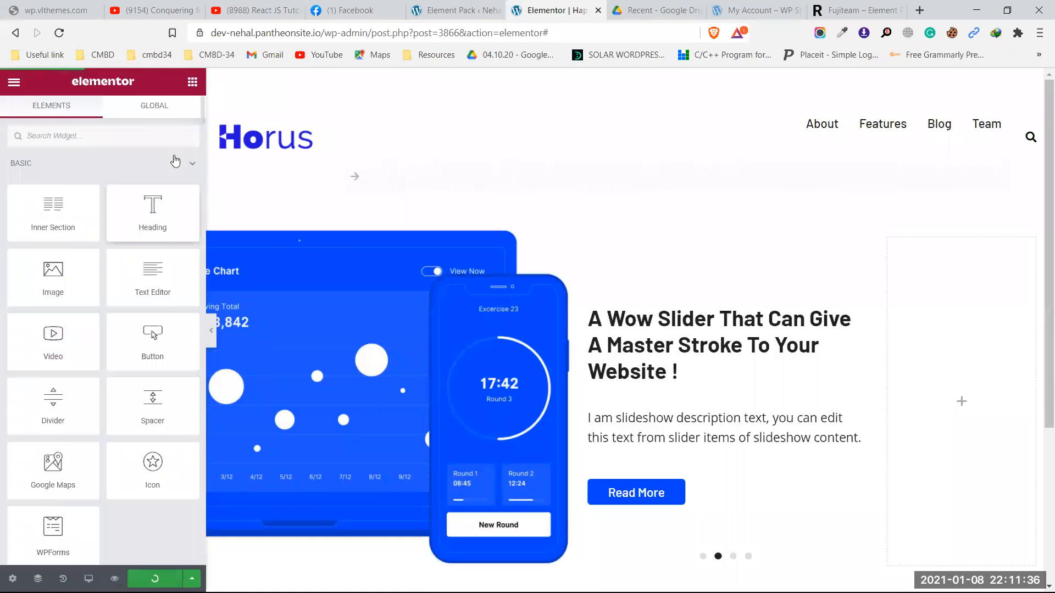
left_click(55, 34)
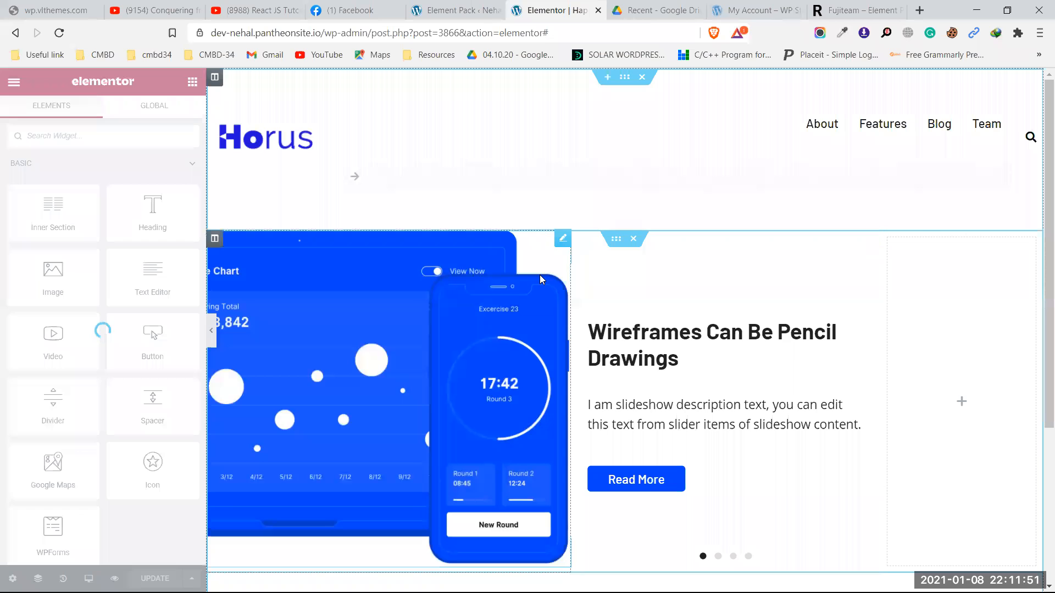
scroll(541, 275, "down", 4)
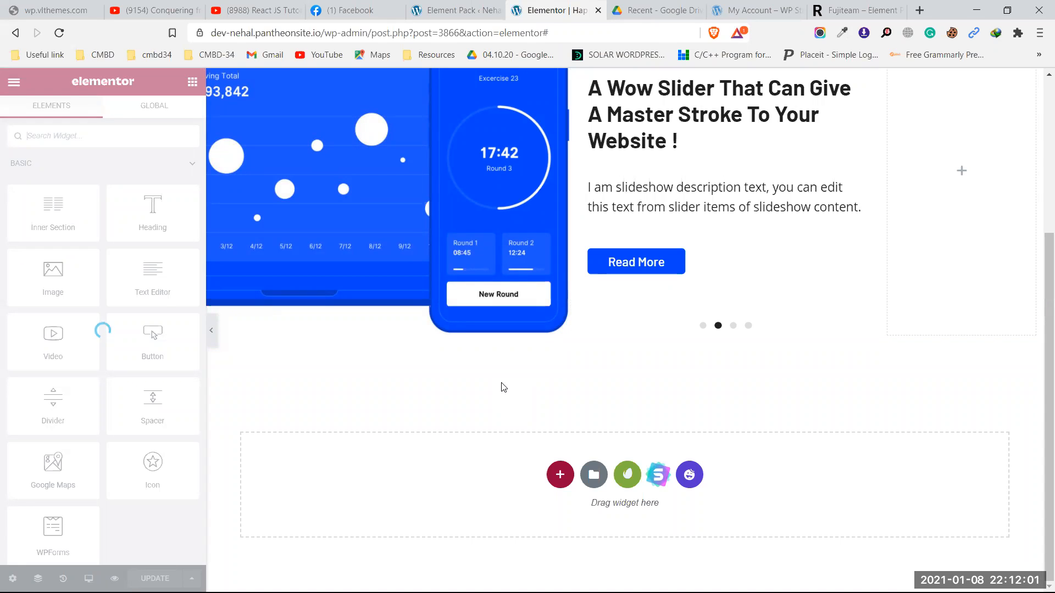
Step: Insert amazing-app from My Templates into the empty section, answering Yes to import its document settings
left_click(591, 480)
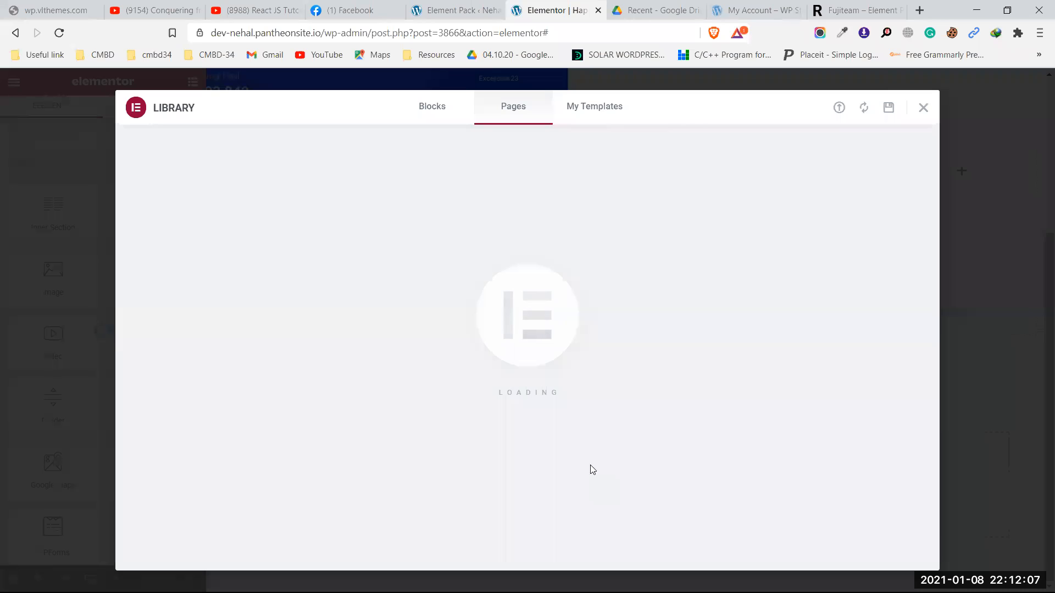
left_click(597, 109)
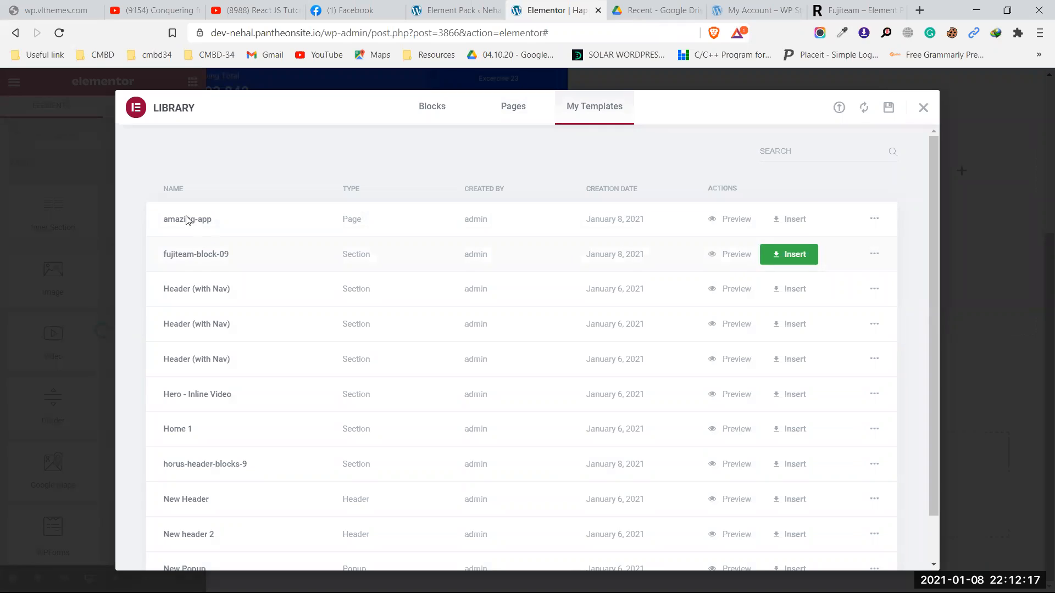
left_click(789, 219)
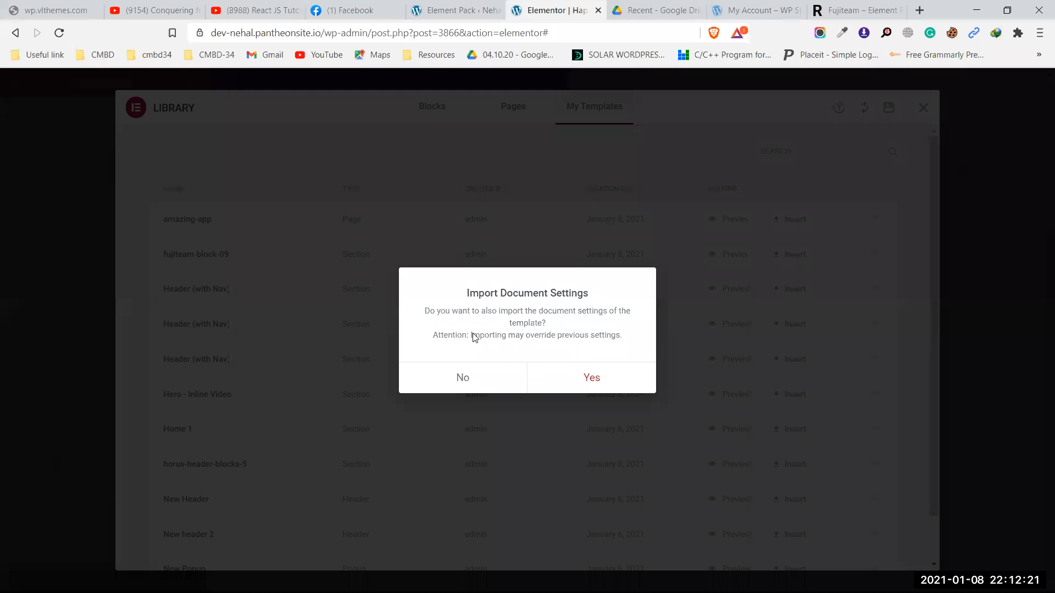
left_click(599, 377)
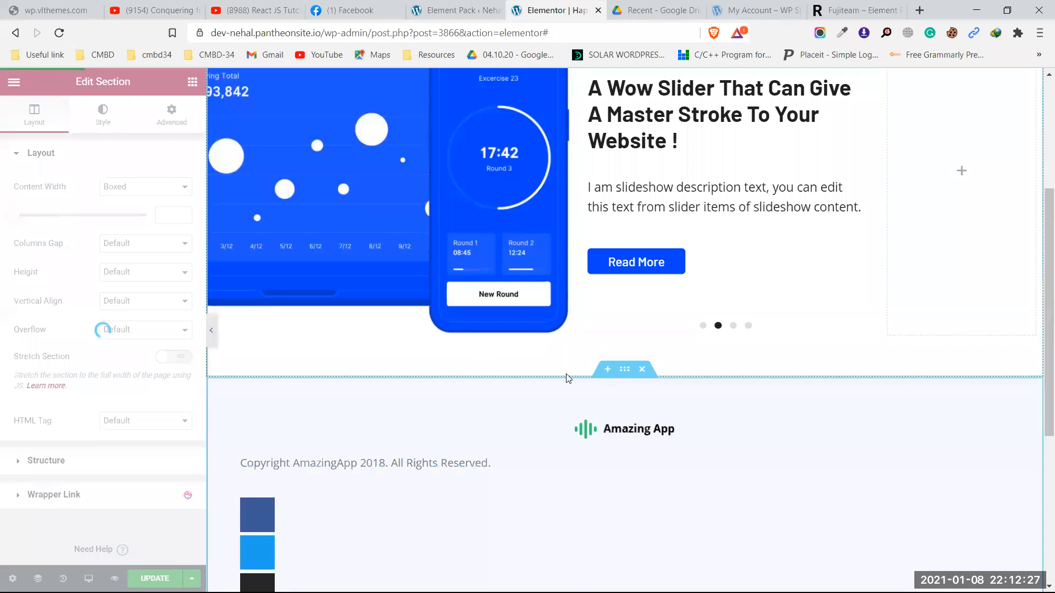
Step: Scroll down the preview to review the inserted Amazing App sections and footer
scroll(568, 378, "down", 4)
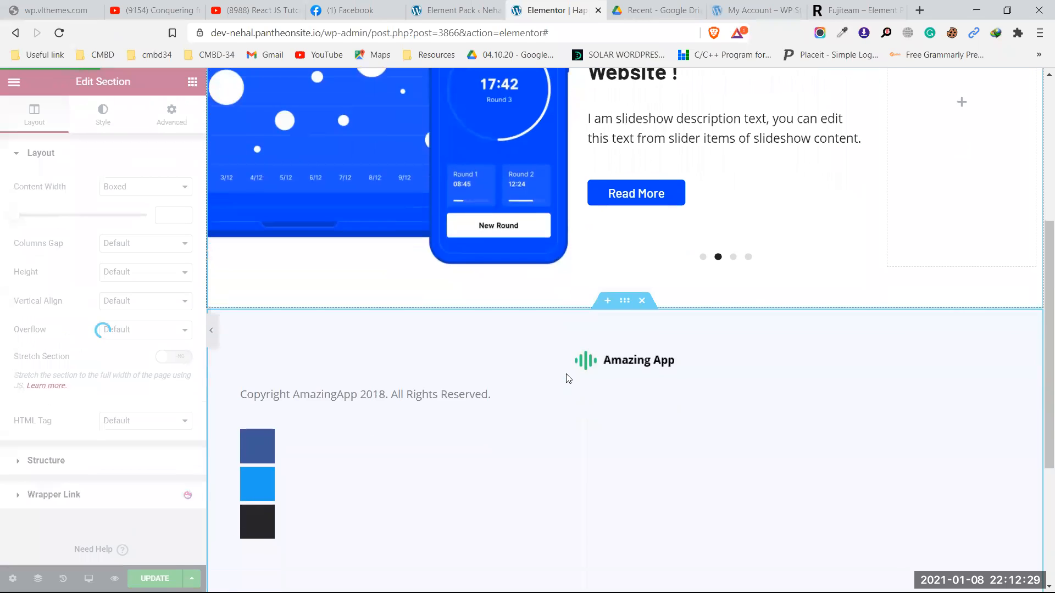
scroll(567, 378, "down", 1)
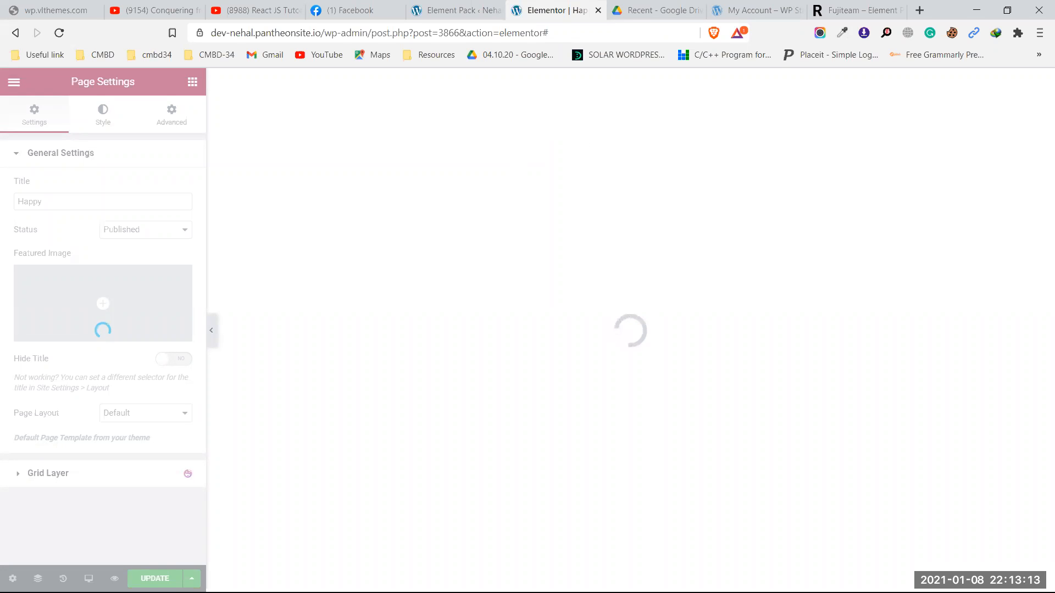
Step: Minimize the browser windows and connect to another secured Wi‑Fi network
left_click(977, 10)
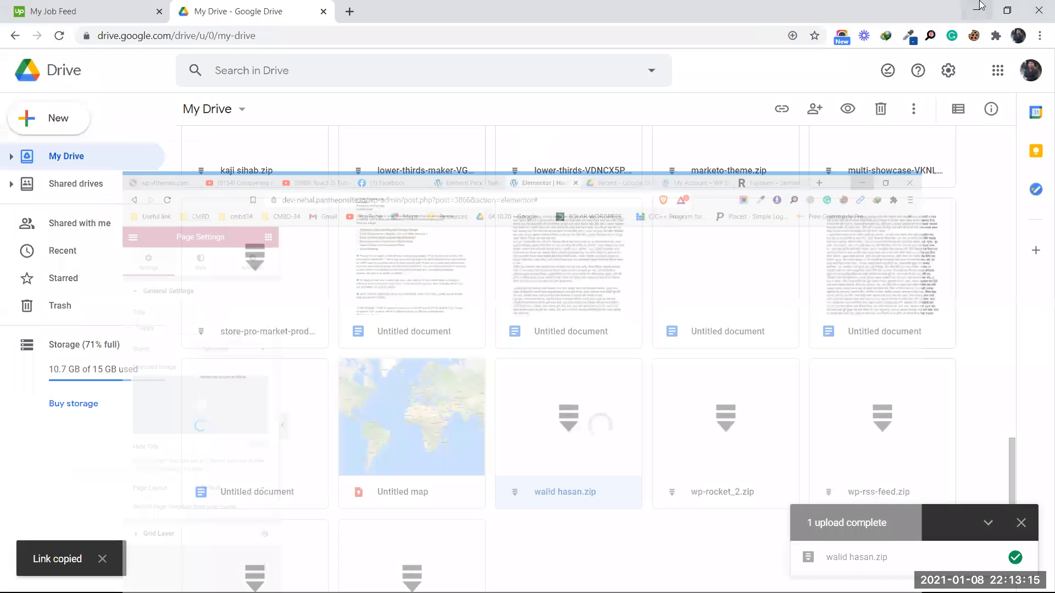
left_click(981, 6)
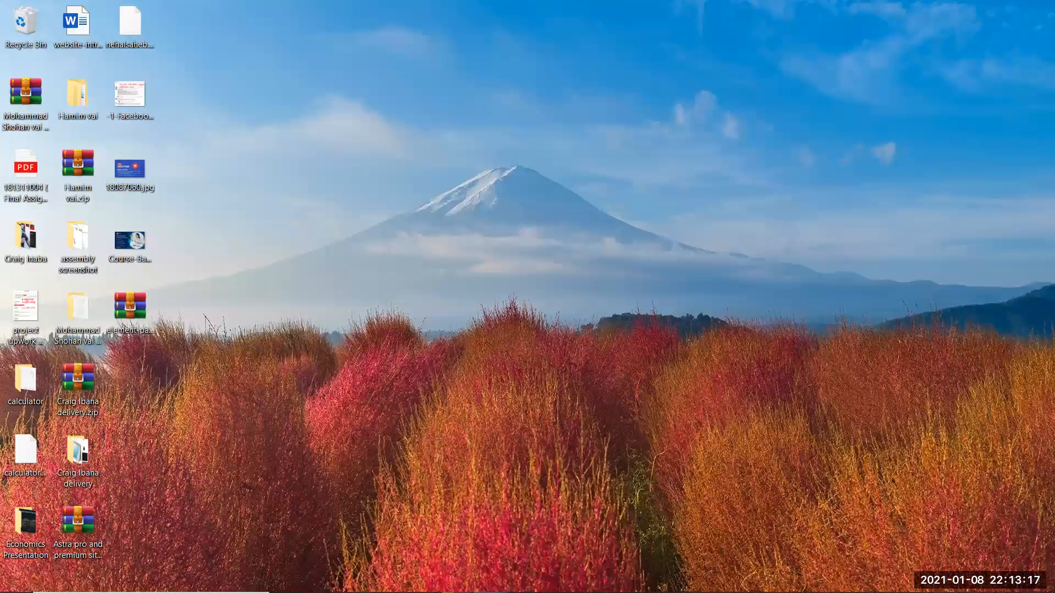
left_click(948, 580)
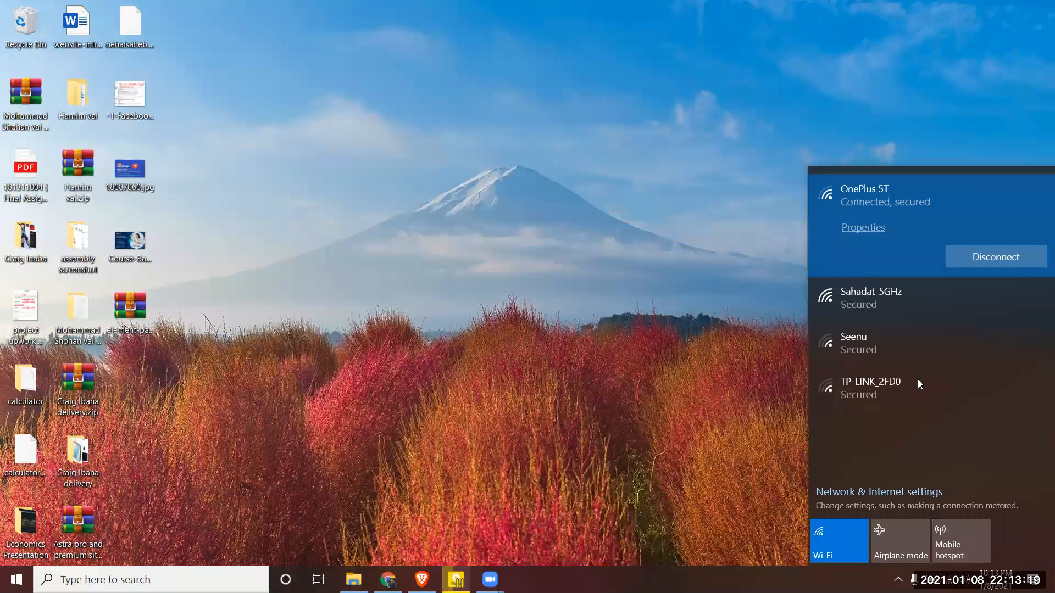
left_click(917, 301)
left_click(984, 304)
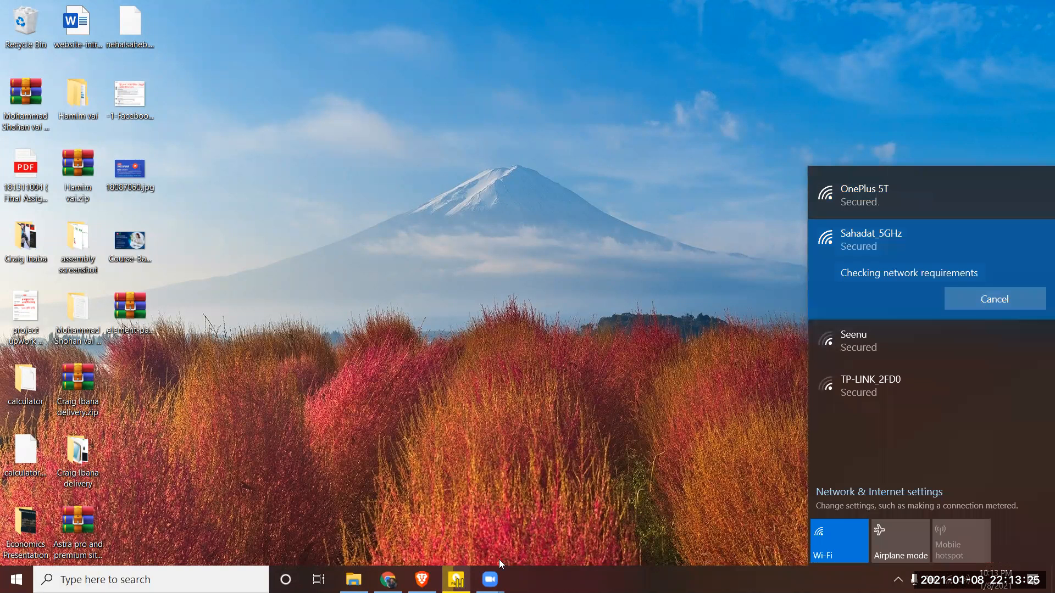
Step: Return to Brave and reload the stalled Elementor editor, confirming despite unsaved changes
left_click(422, 580)
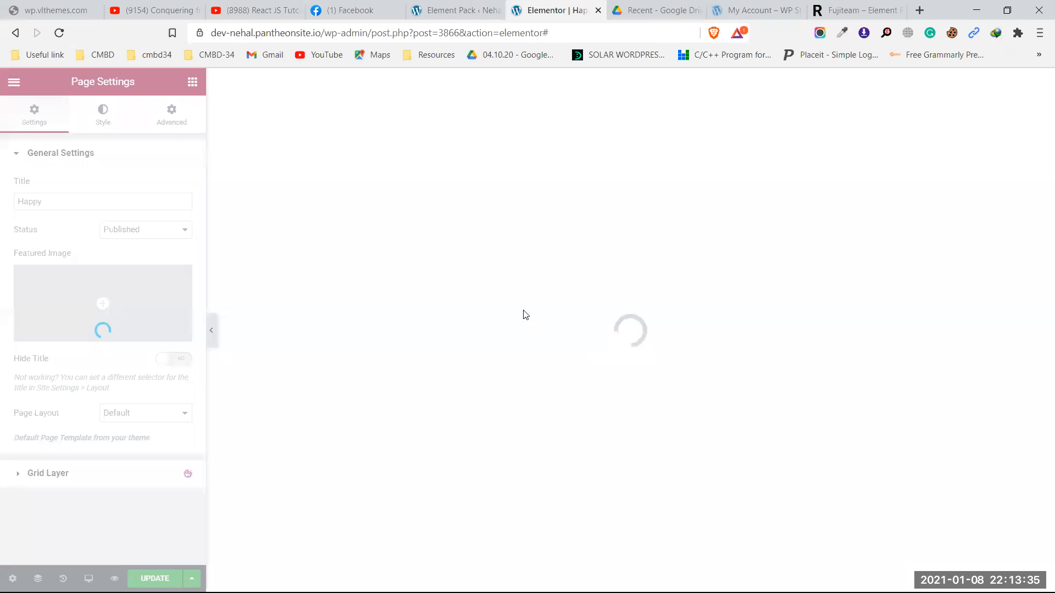
left_click(59, 33)
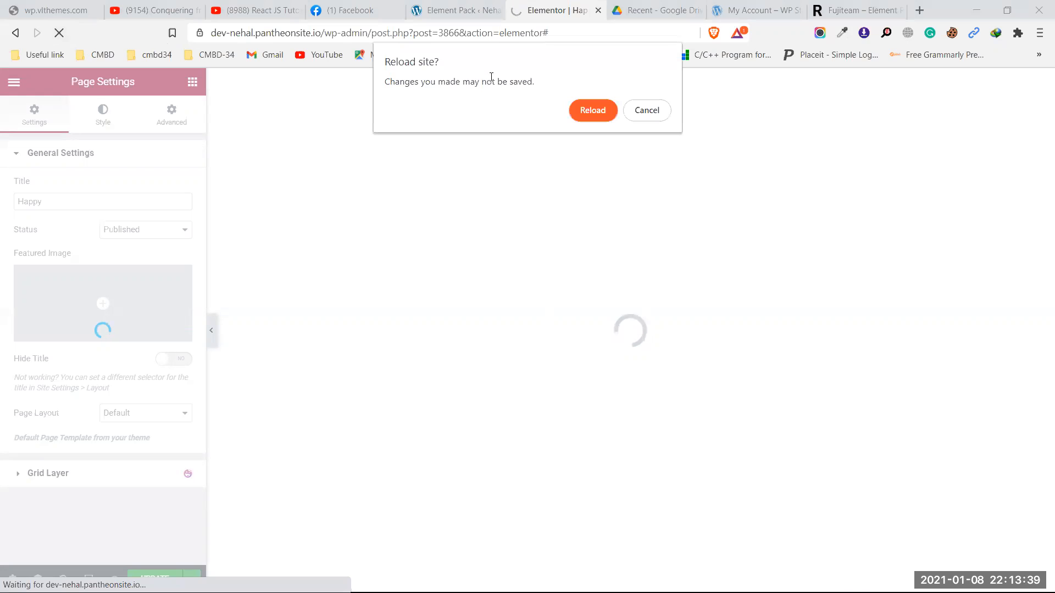
left_click(594, 110)
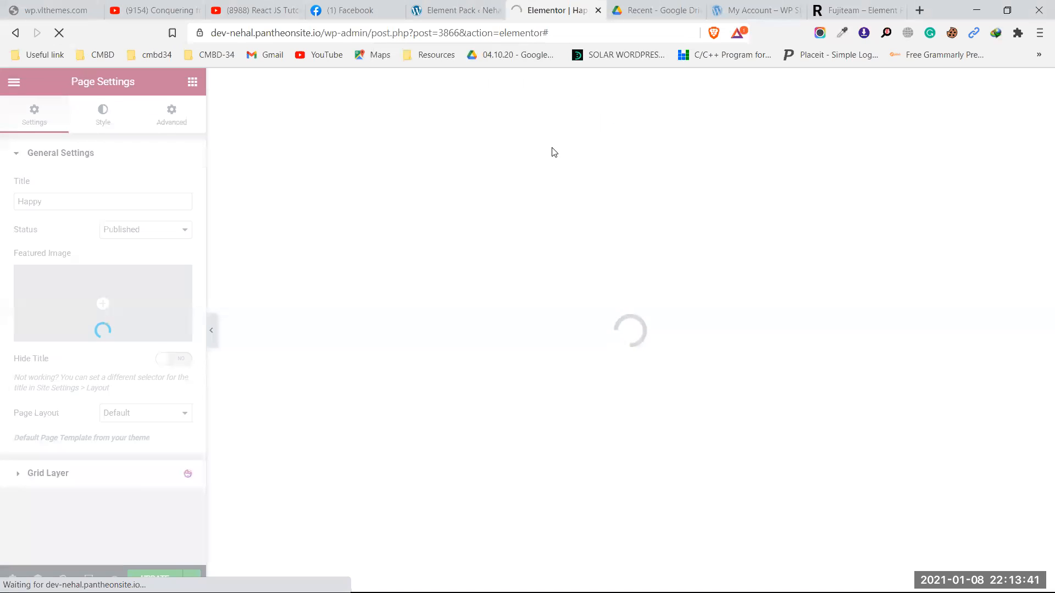